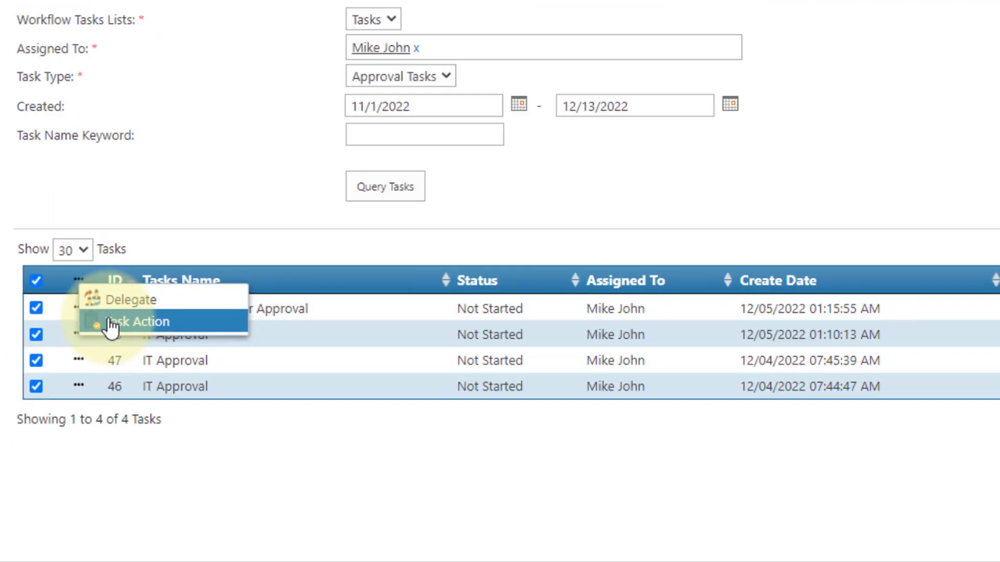
Close the task actions list without choosing an action
click(40, 101)
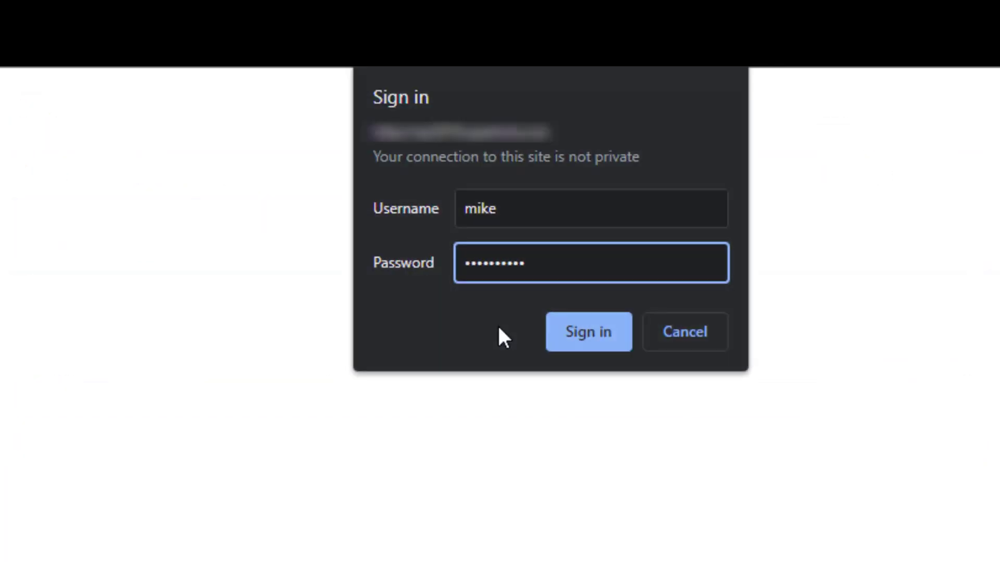
Sign in and open the Delegate My Tasks form from the site settings gear
click(579, 335)
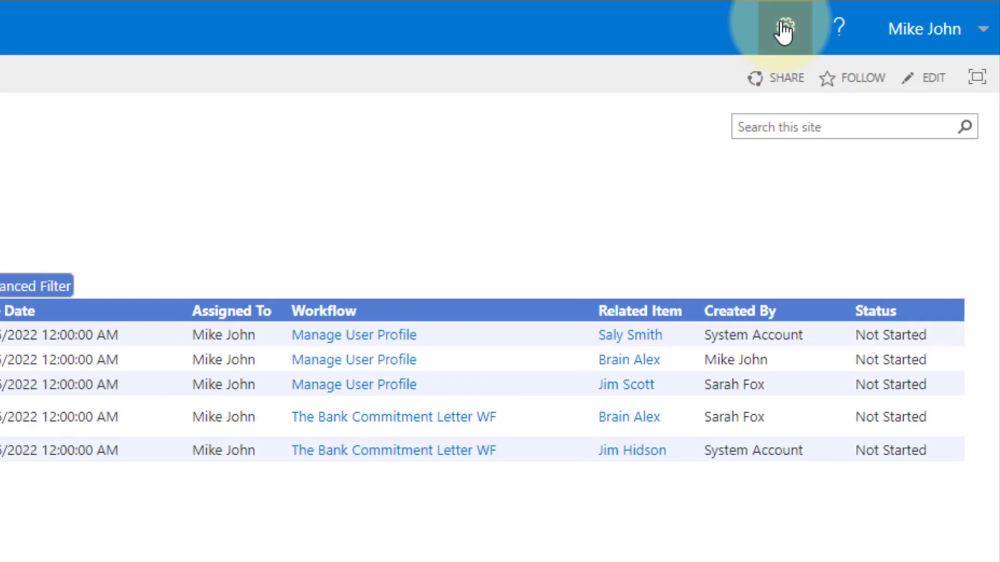
click(783, 28)
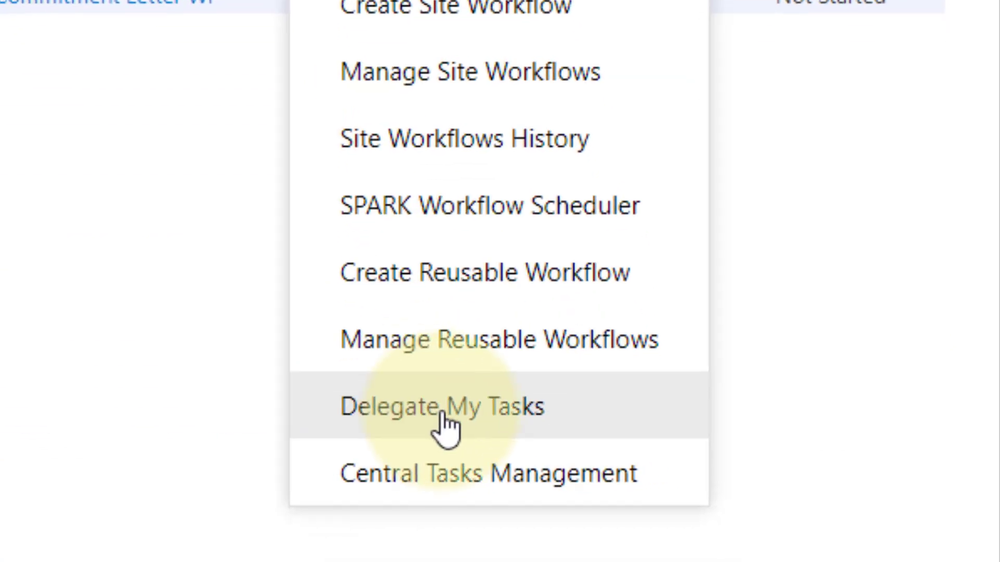
click(447, 427)
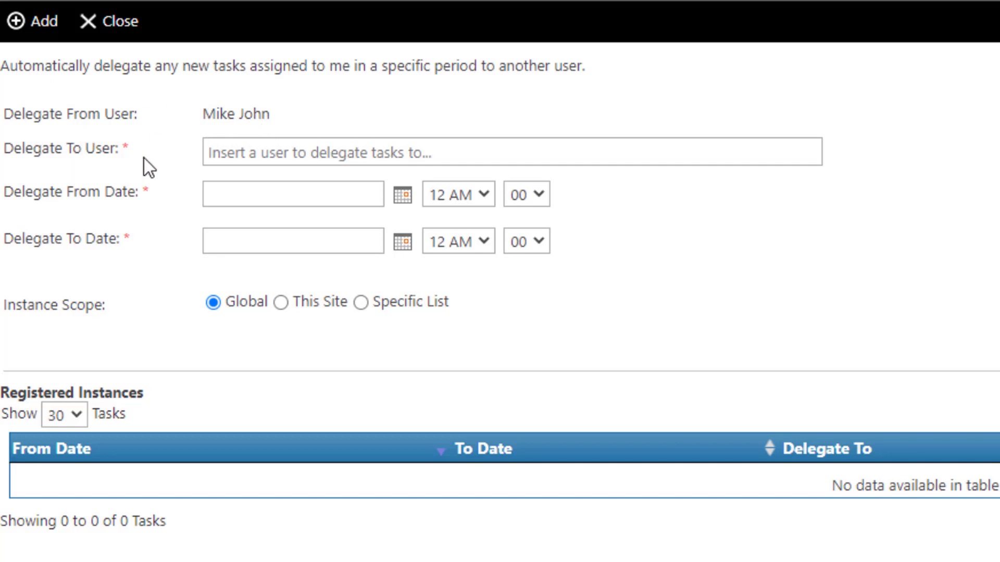
Choose the delegate user and set the delegation period from 12/6/2022 to 12/15/2022
click(237, 156)
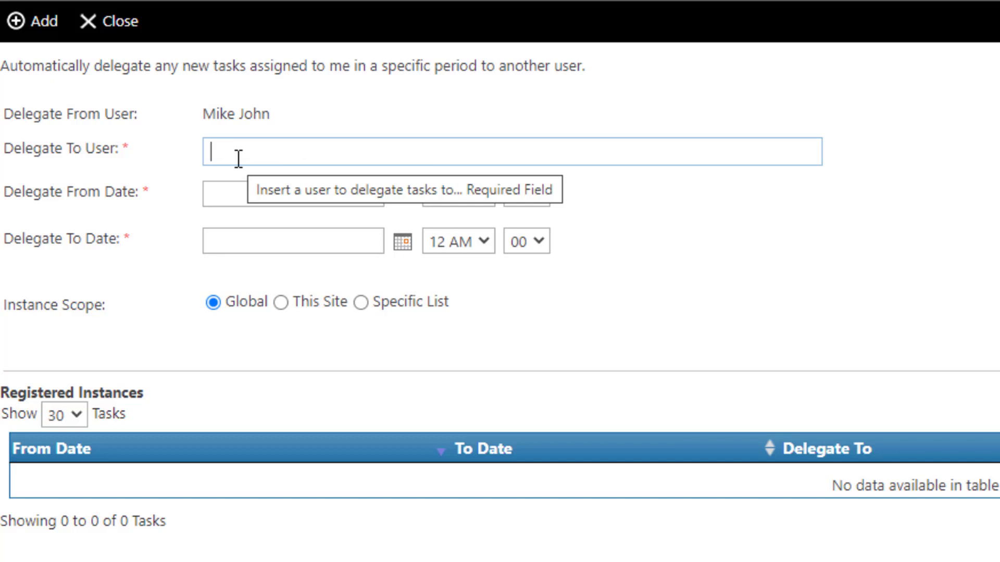
text(ale)
click(239, 188)
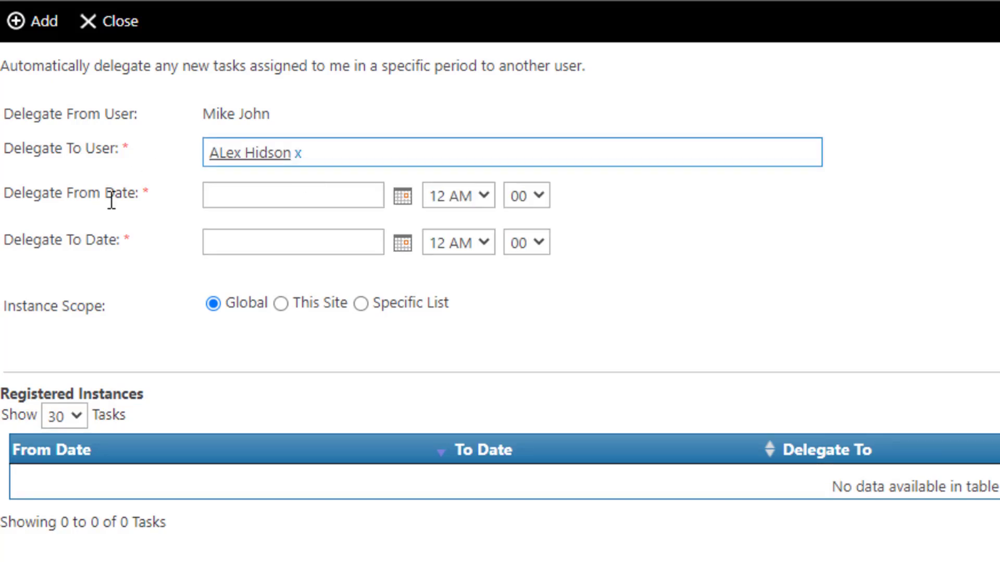
click(396, 201)
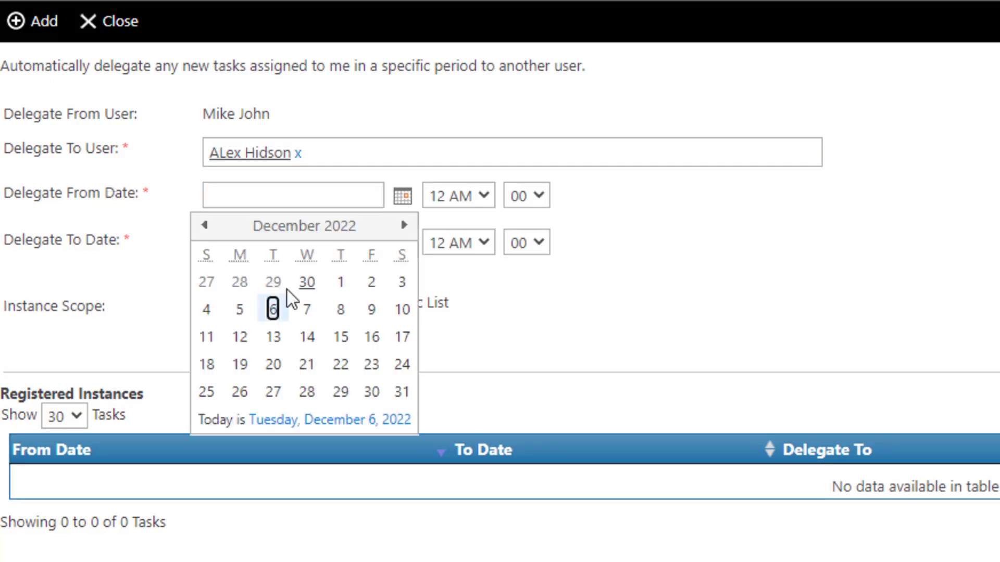
click(274, 306)
click(403, 243)
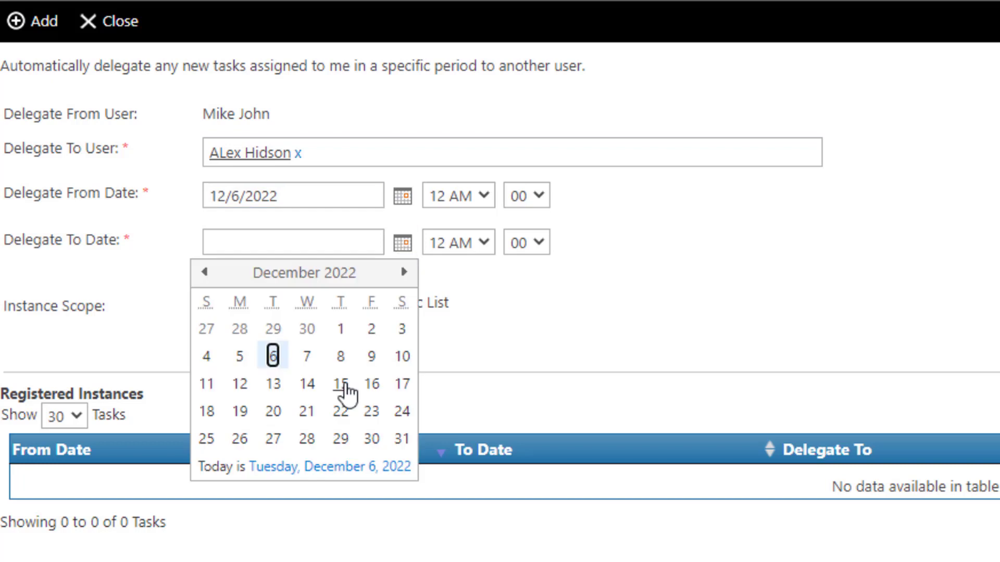
click(341, 382)
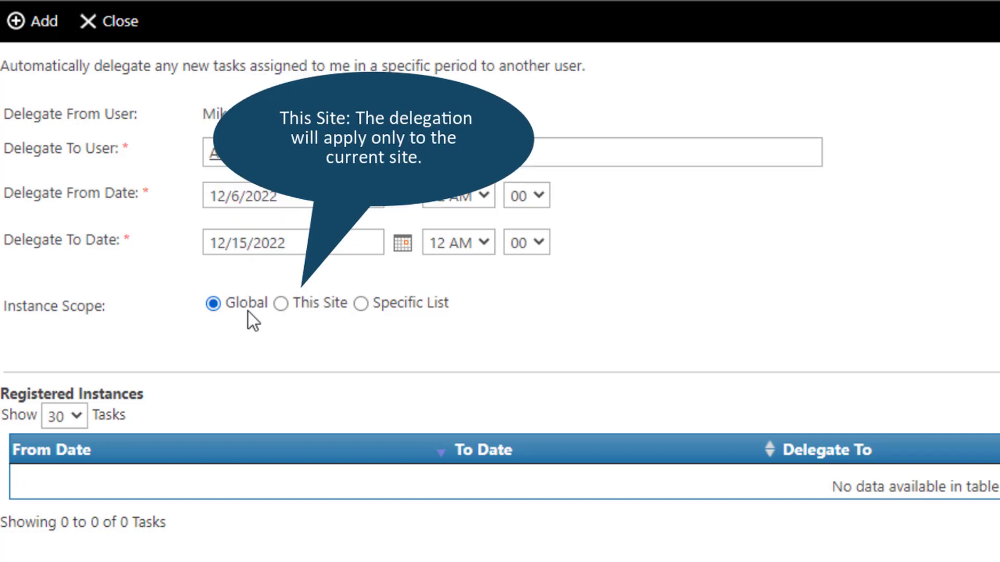
Limit the delegation to the specific User Profile list and register it
click(301, 309)
click(411, 309)
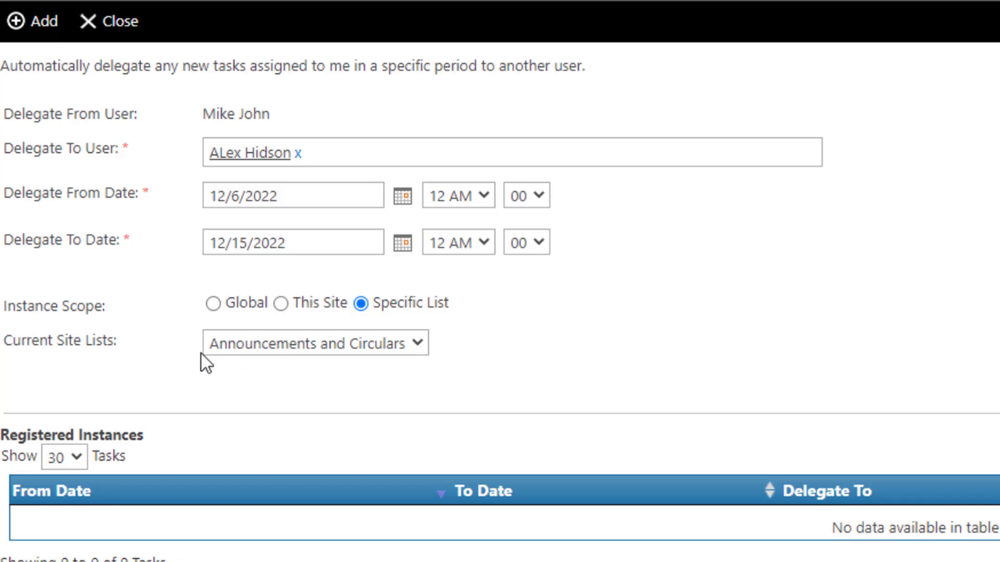
click(291, 346)
key(u)
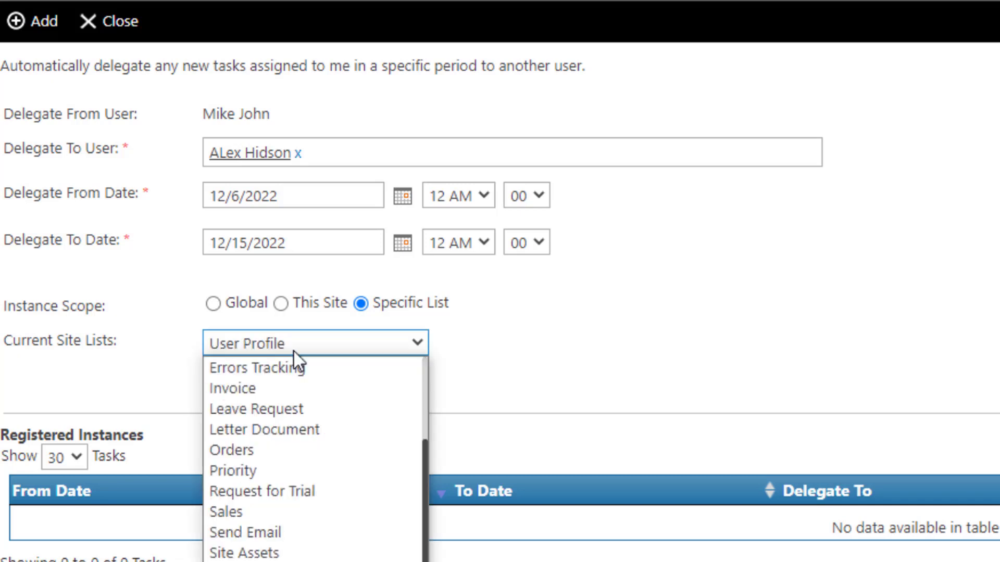
key(Return)
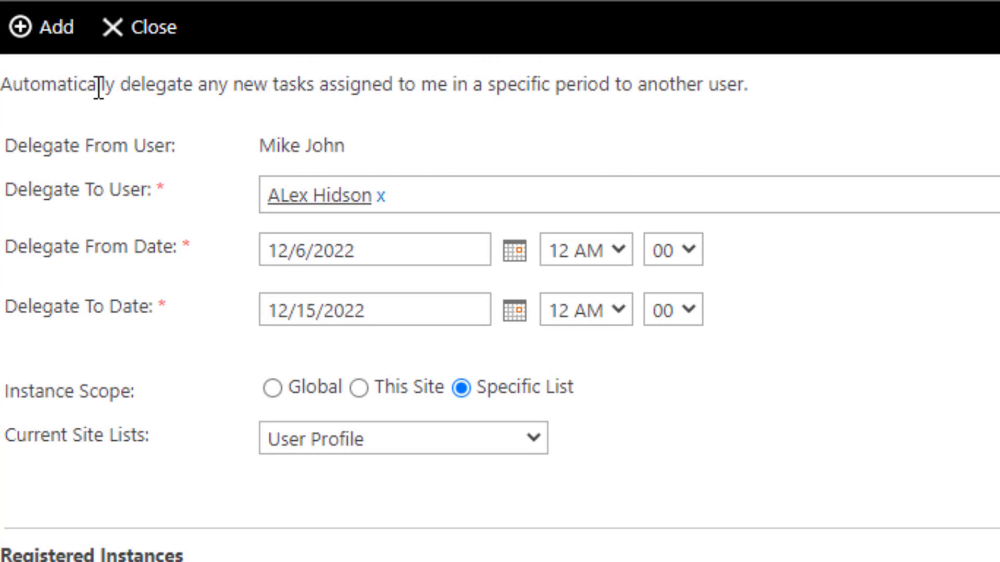
click(59, 30)
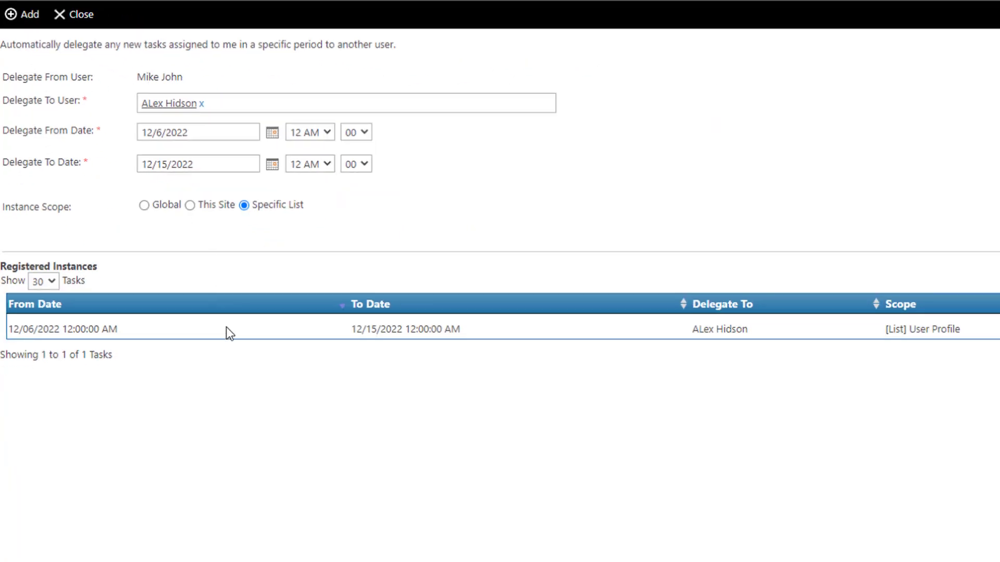
Register a second delegation, to a different user, for The Bank Commitment Letter list
click(202, 104)
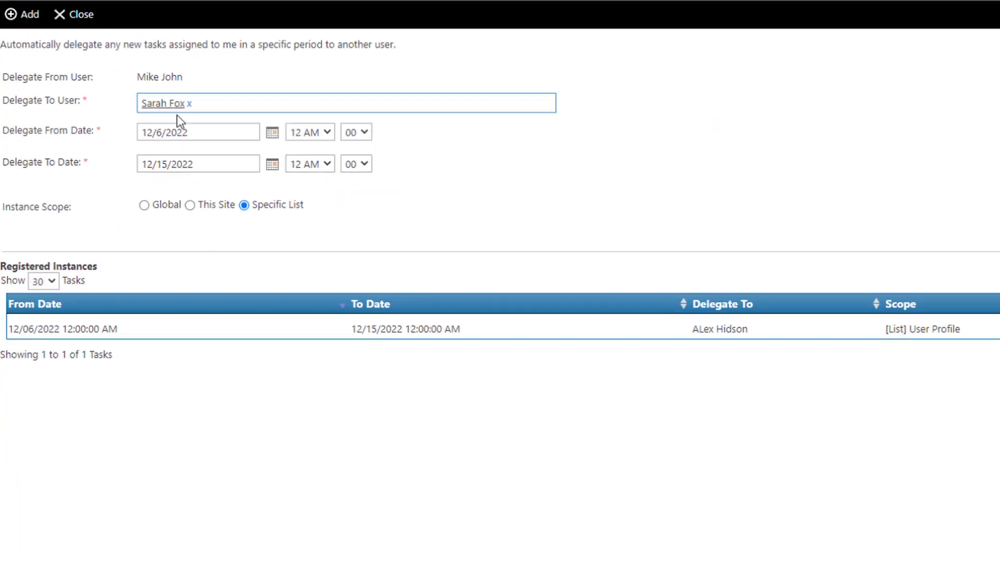
click(243, 205)
click(227, 233)
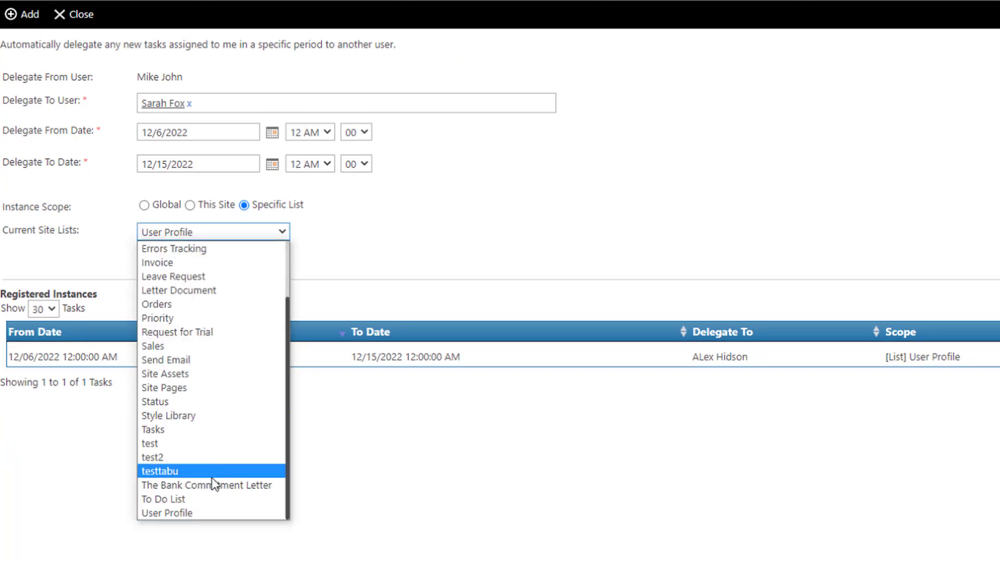
click(214, 484)
click(27, 14)
click(510, 363)
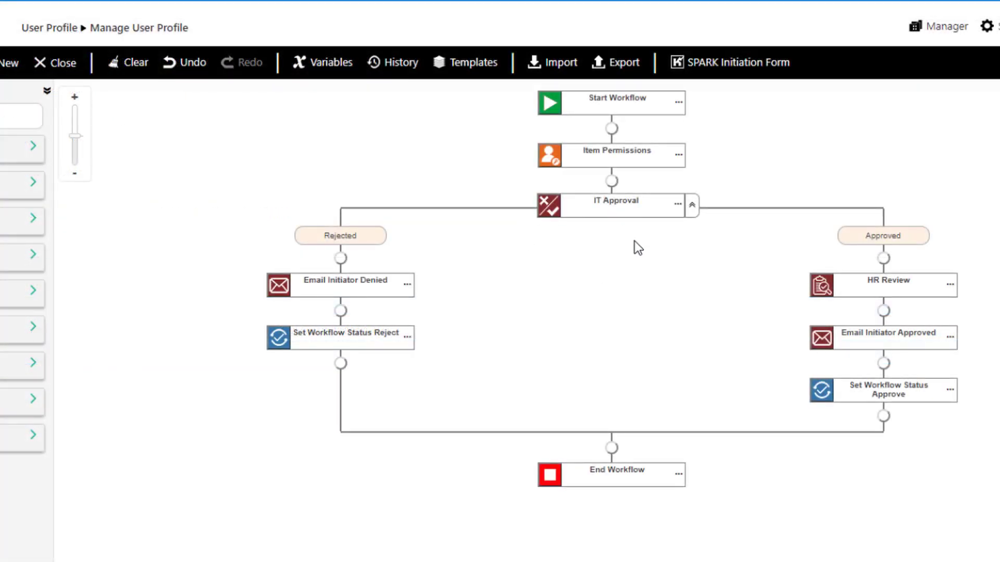
Open the IT Approval step's Request Approval settings
click(551, 209)
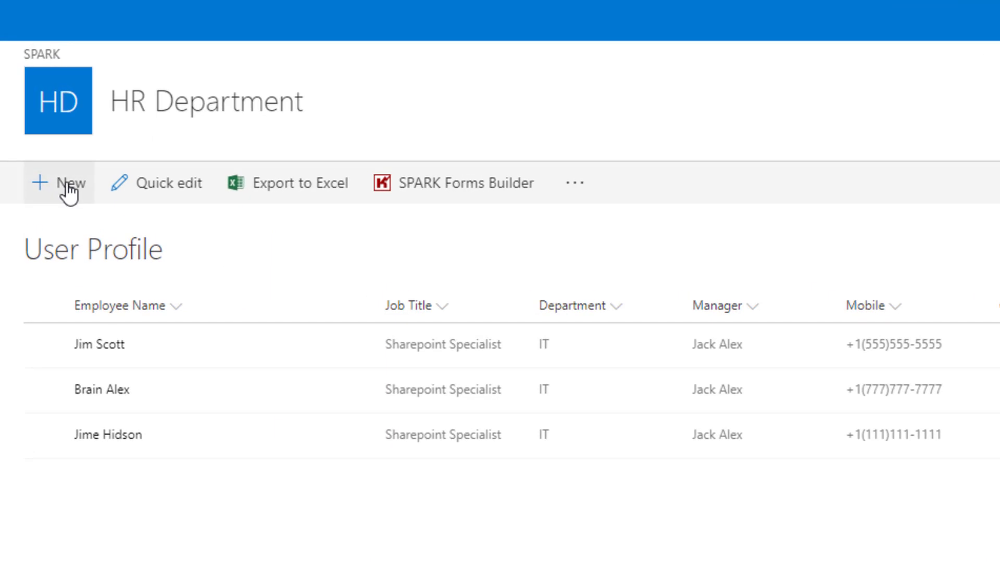
Submit a new user profile for the chosen employee and open its In Progress workflow status
click(68, 185)
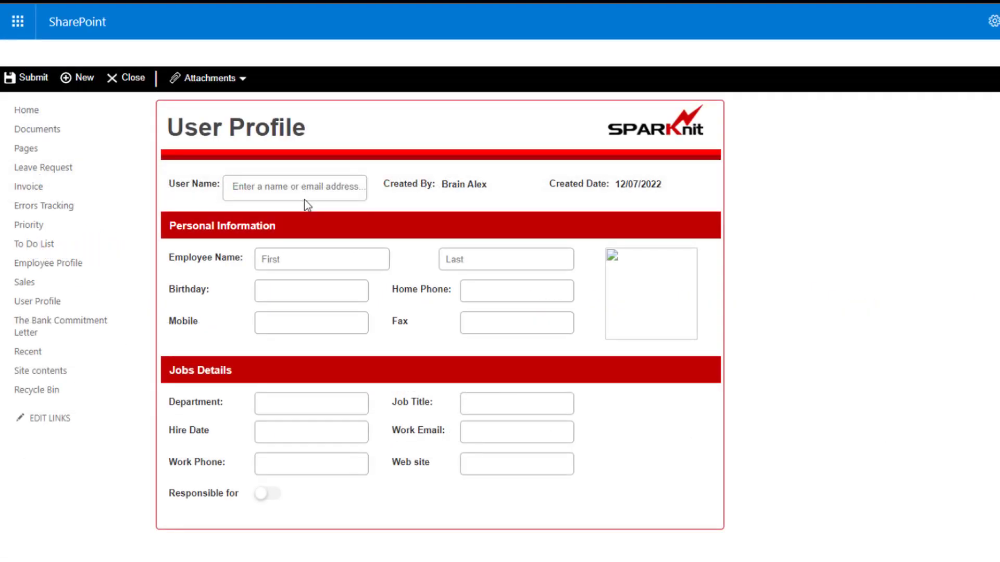
click(257, 186)
text(Sa)
click(285, 199)
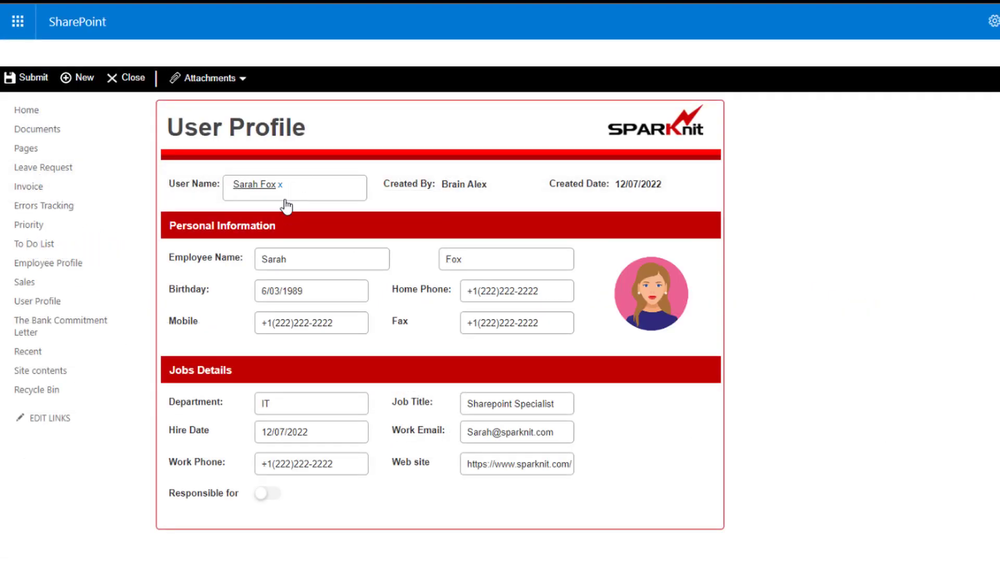
click(33, 79)
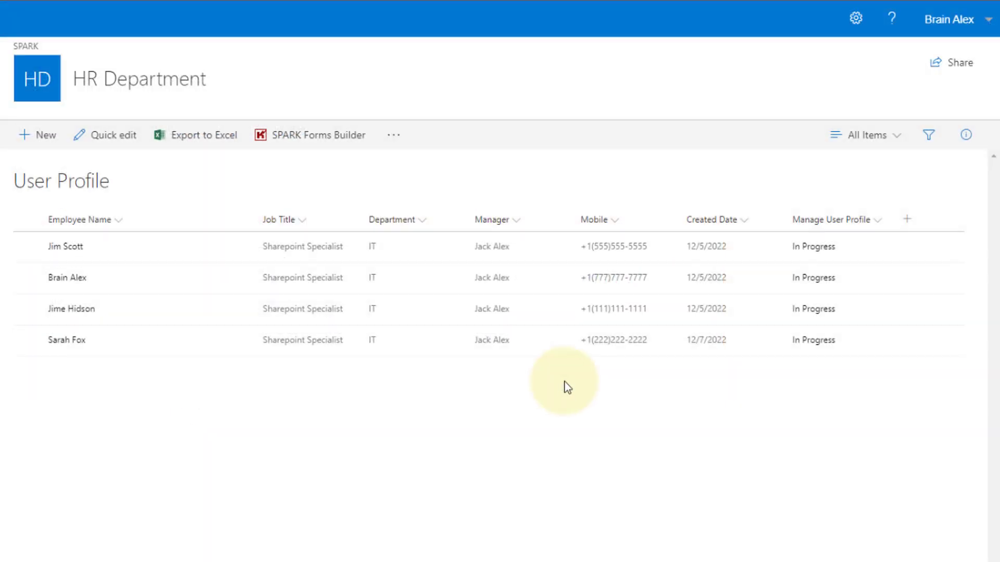
click(805, 341)
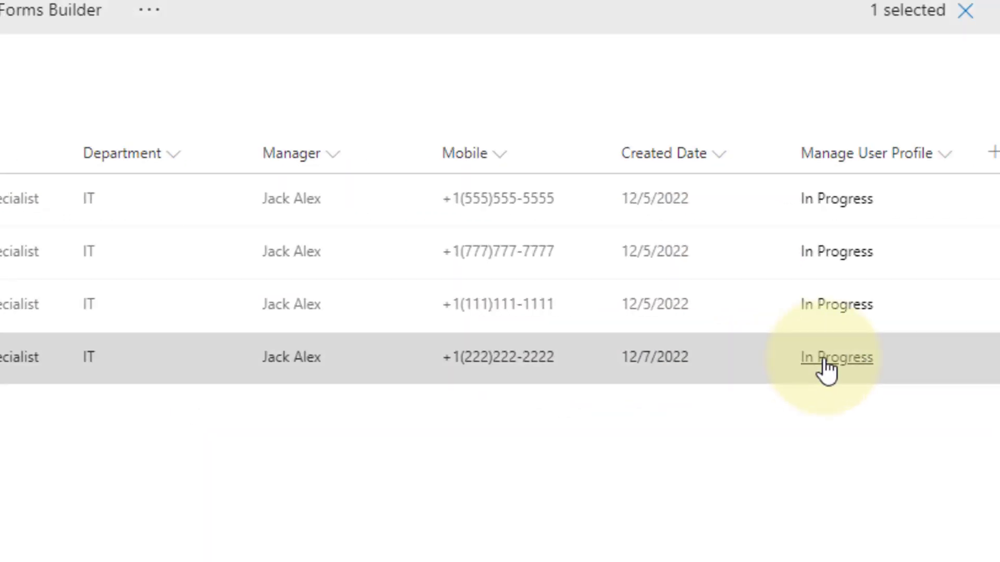
click(825, 363)
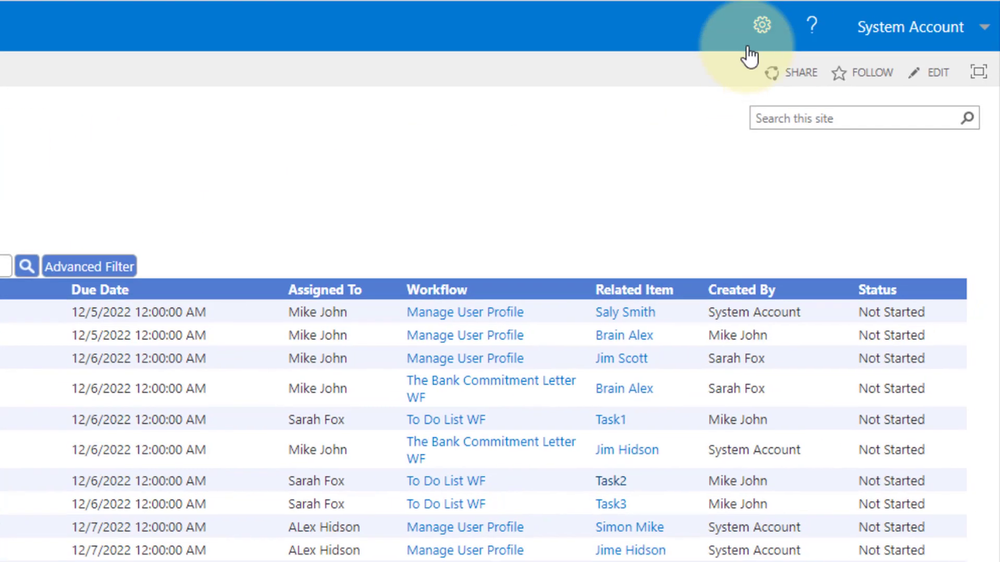
Open the Delegate My Tasks form from the site settings gear
click(761, 26)
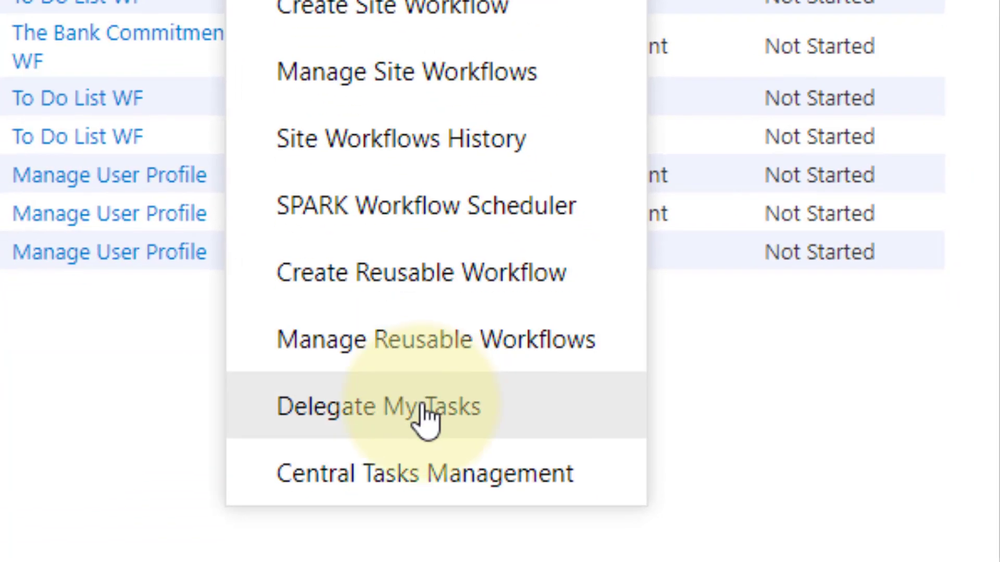
click(424, 416)
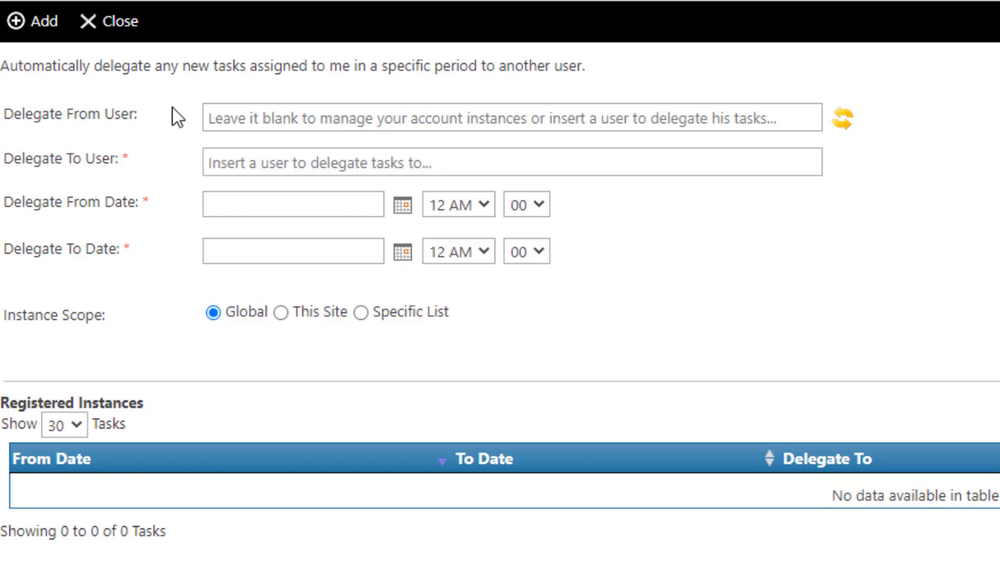
Choose the Delegate From user and the Delegate To user
click(263, 121)
text(Jim)
click(263, 152)
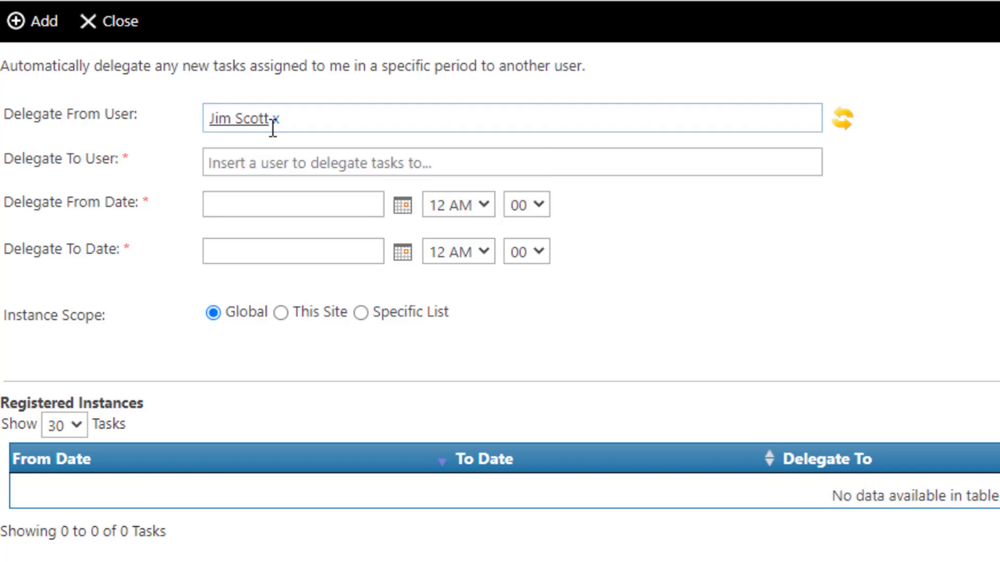
click(250, 159)
text(sar)
click(246, 192)
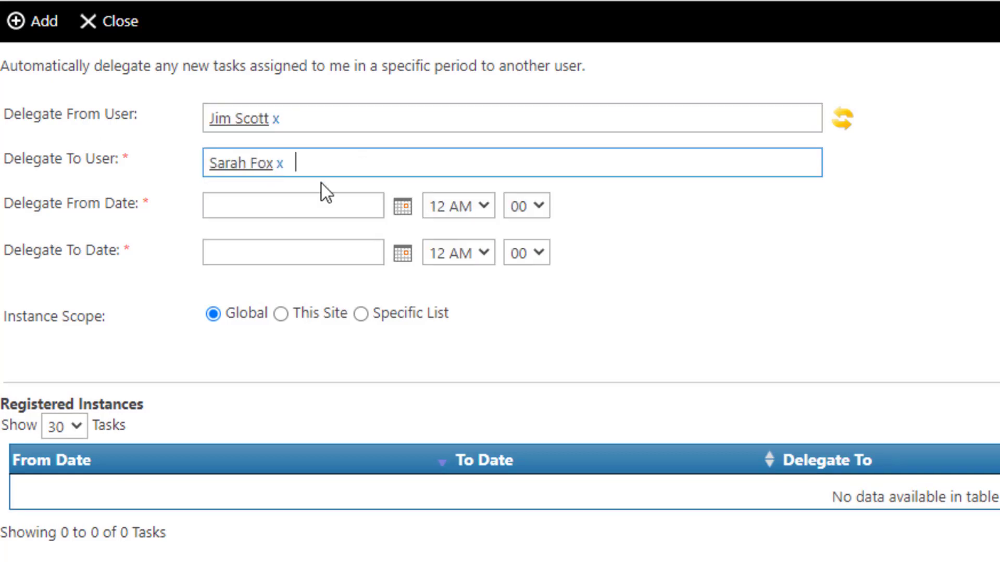
Set dates 12/7/2022 to 12/22/2022, limit to the Leave Request list, and register it
click(402, 207)
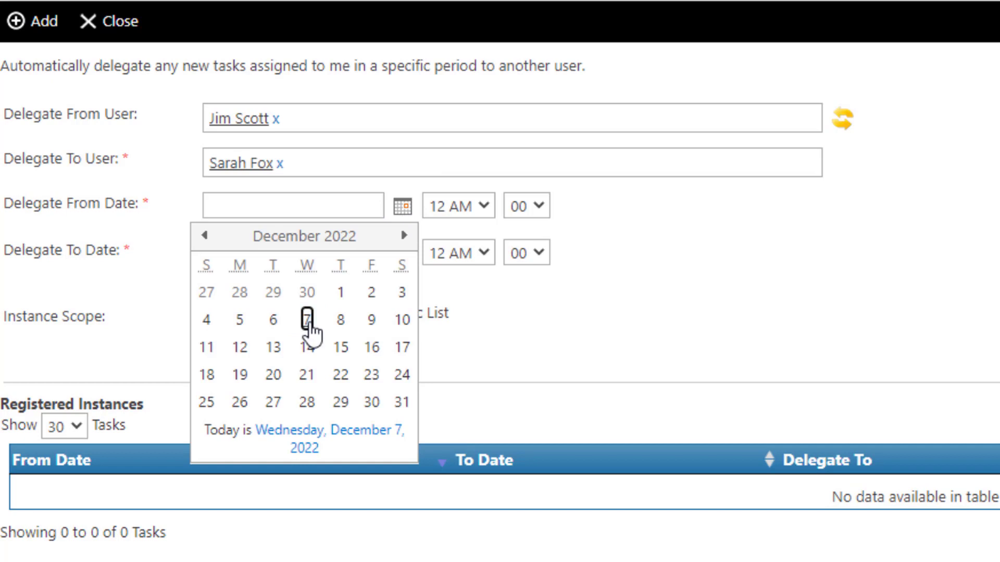
click(306, 318)
click(403, 253)
click(308, 366)
click(362, 354)
click(294, 432)
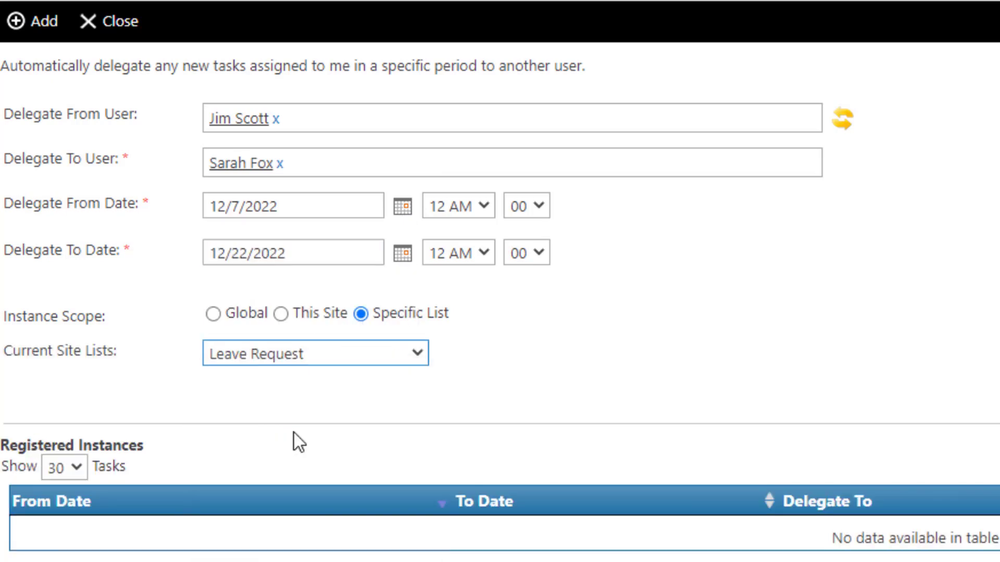
click(37, 22)
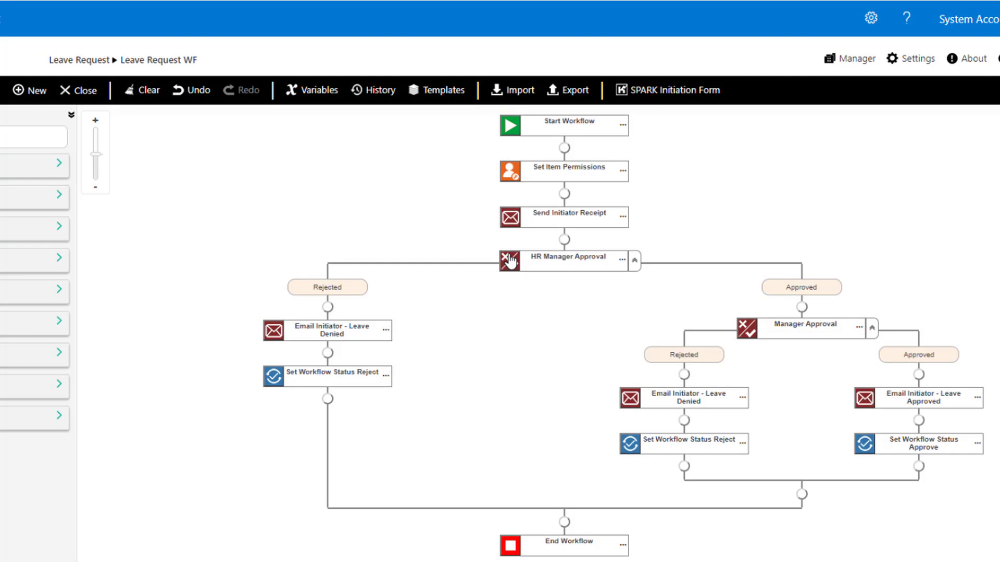
Review the HR Manager Approval settings, then submit a leave request with the employee's name
click(509, 261)
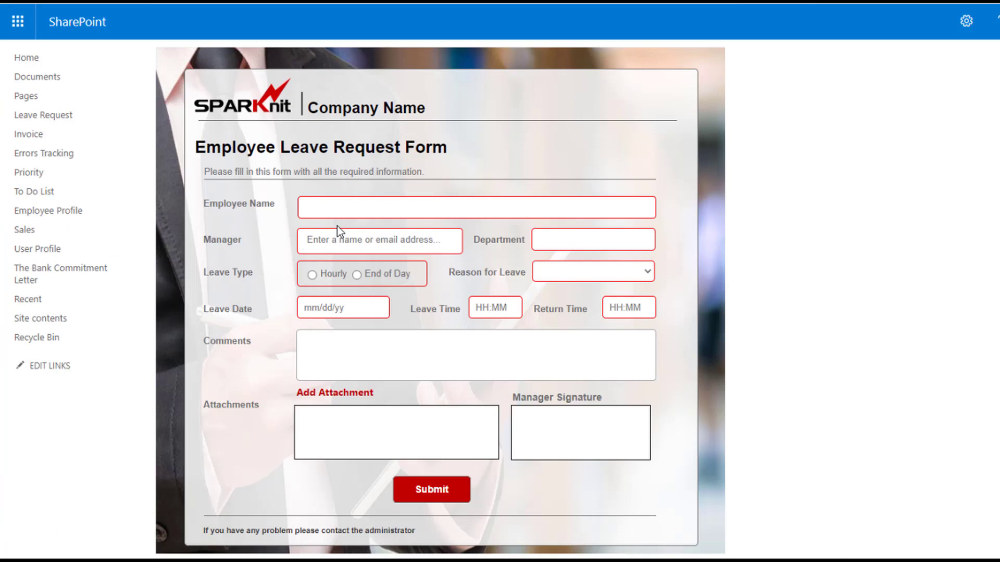
click(357, 208)
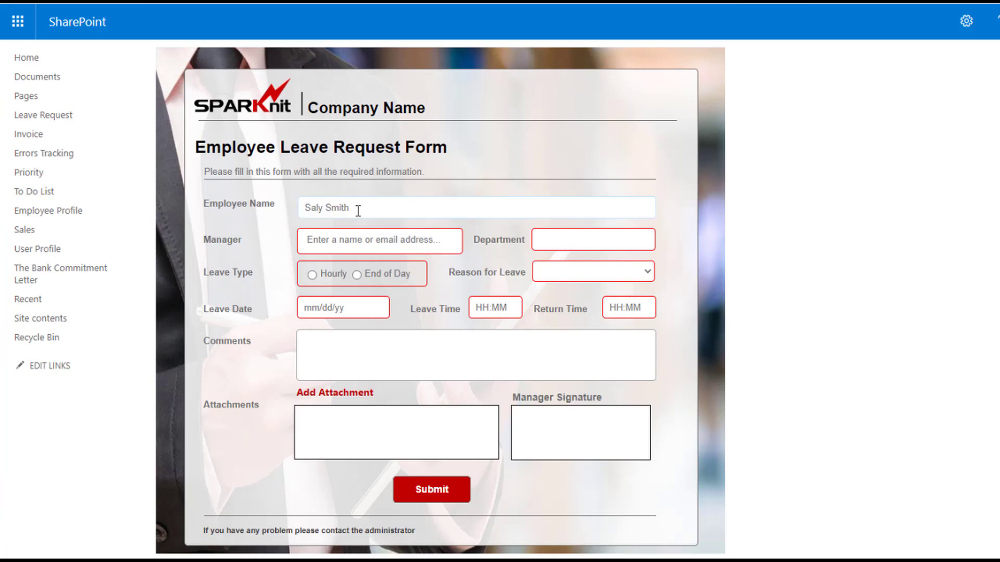
click(339, 239)
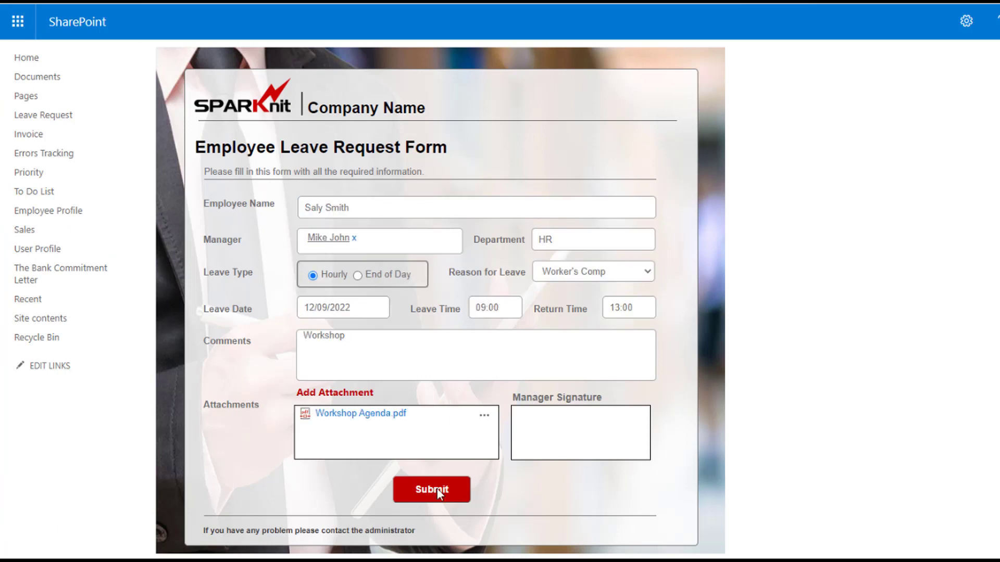
click(435, 490)
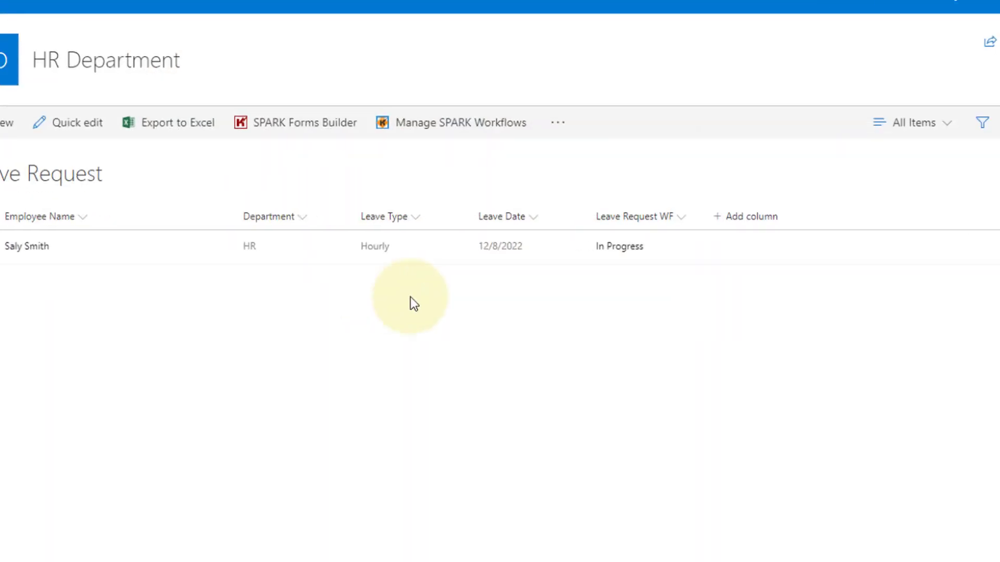
Select the employee's leave request and view its Leave Request WF status
click(616, 249)
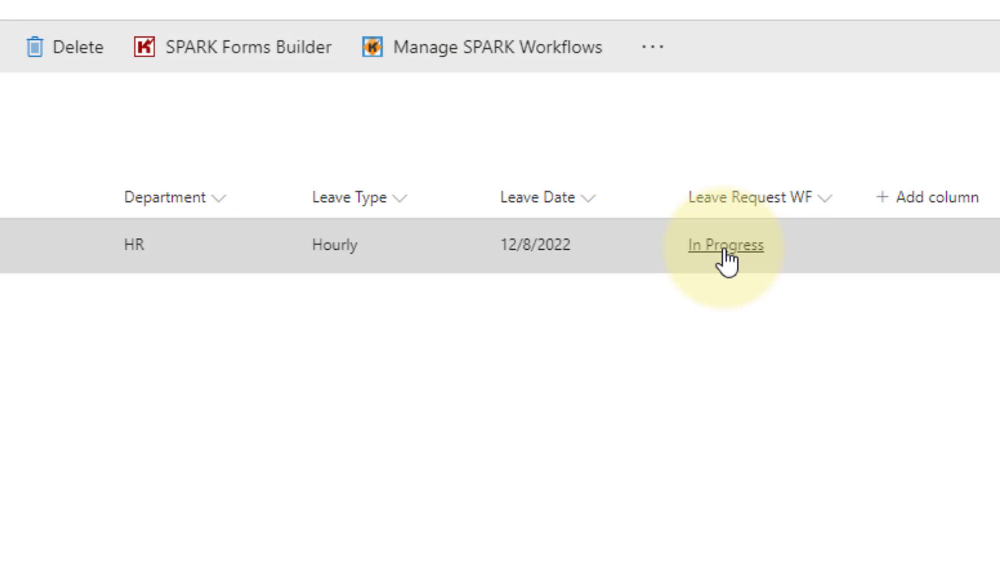
click(726, 259)
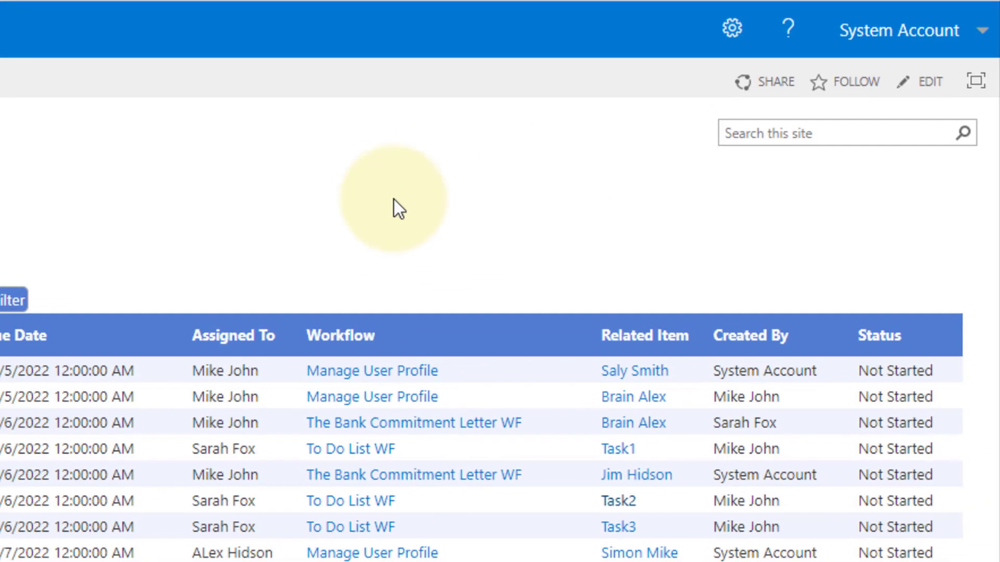
In Central Tasks Management, keep the Tasks list and set Assigned To to the original user
click(731, 32)
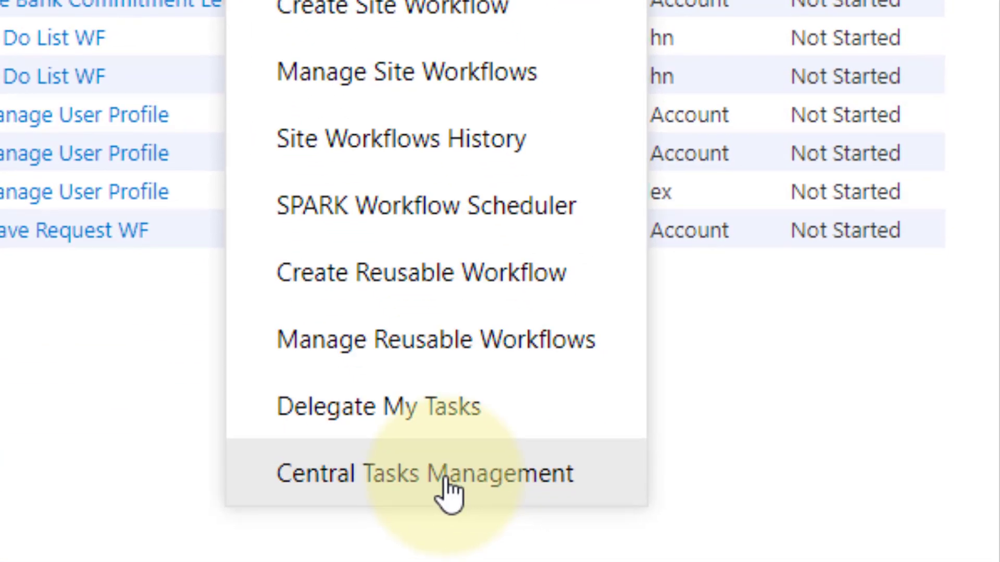
click(446, 482)
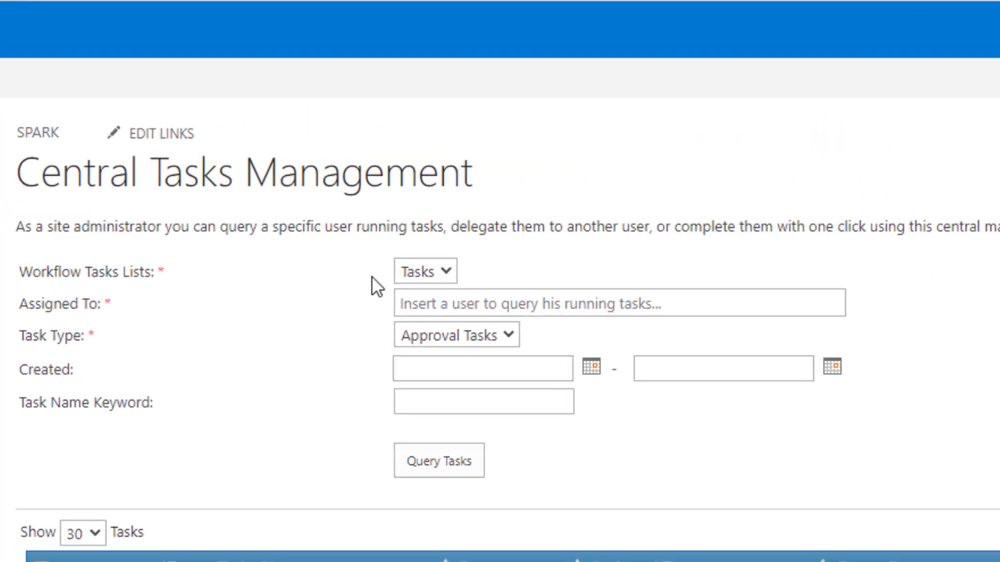
click(408, 271)
click(409, 273)
click(413, 308)
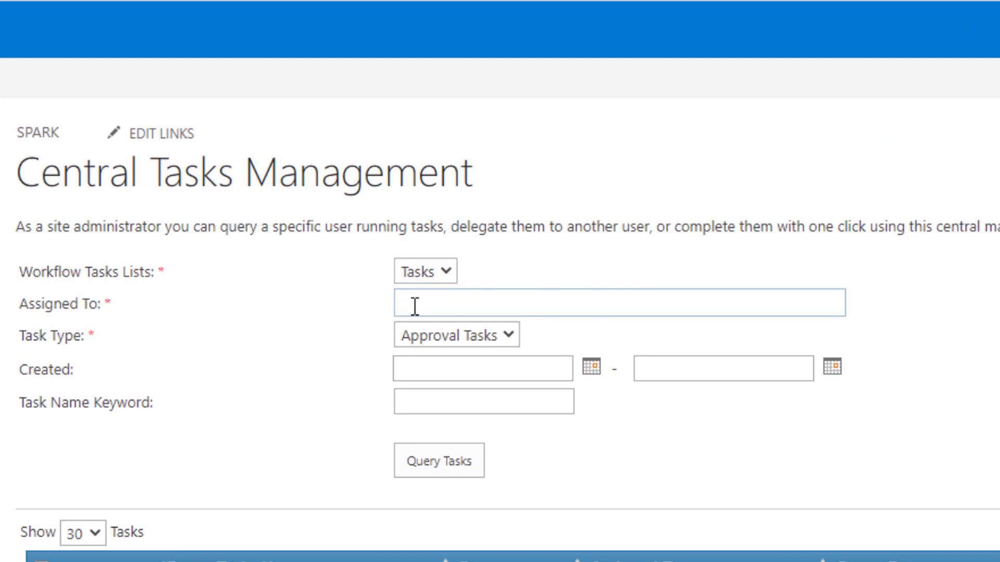
text(Mike)
click(435, 338)
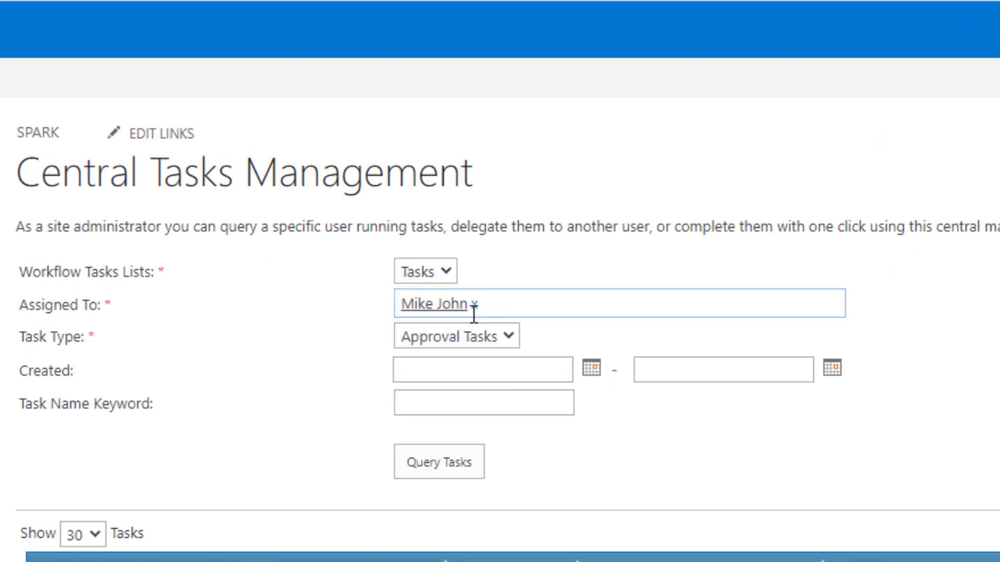
Query Approval Tasks created 12/1/2022–12/23/2022 with keyword 'IT', listing tasks 129, 47 and 46
click(432, 336)
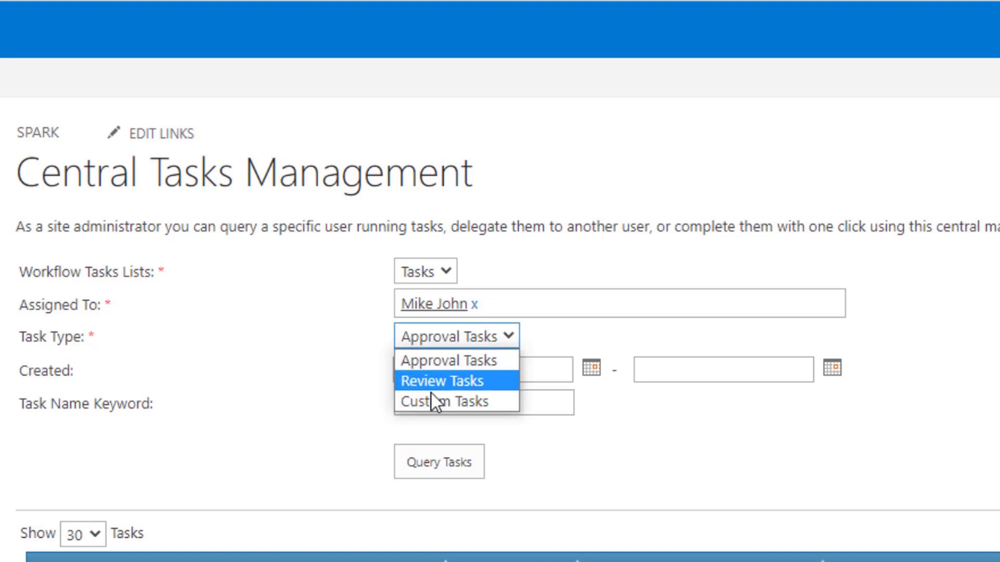
click(411, 364)
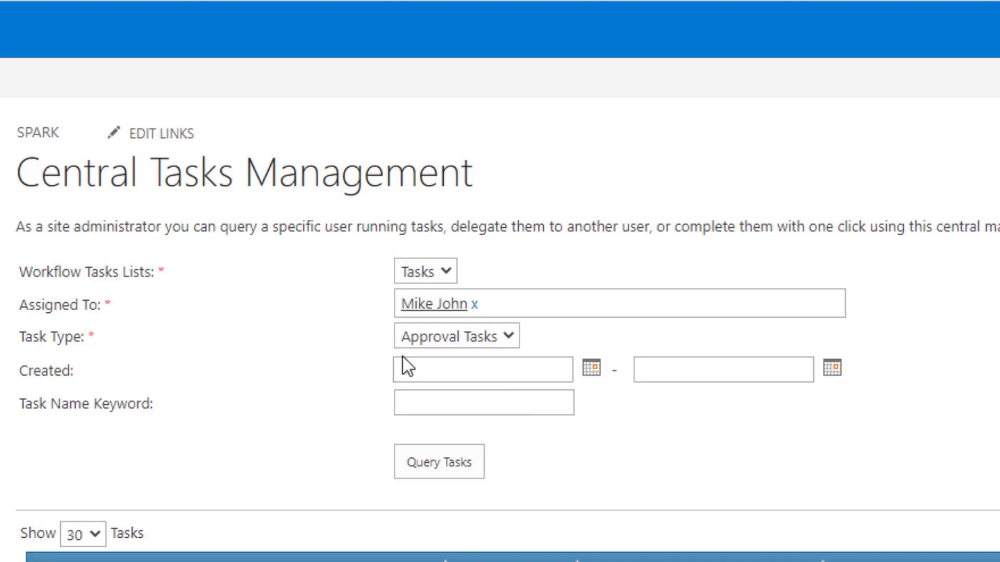
click(588, 368)
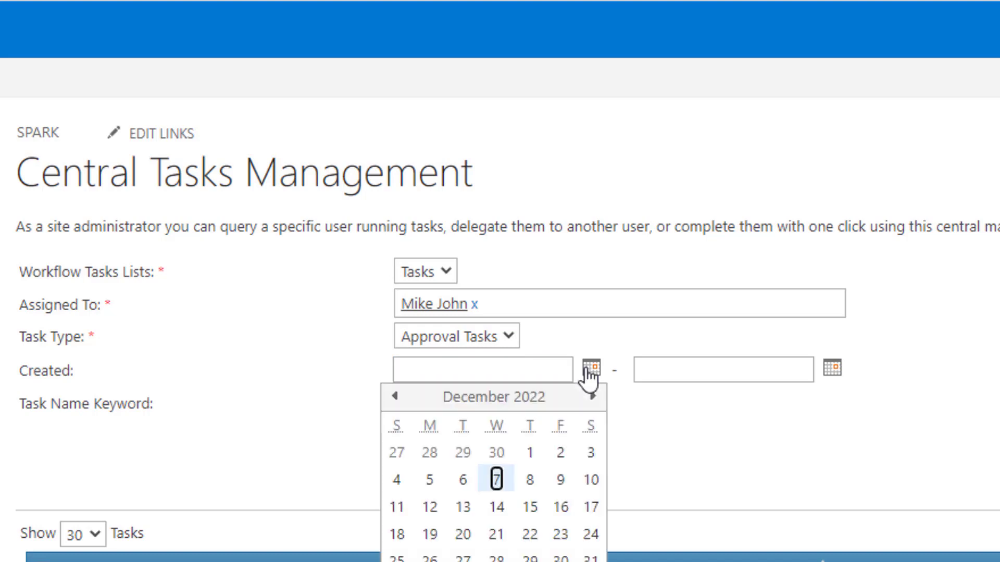
click(530, 454)
click(832, 370)
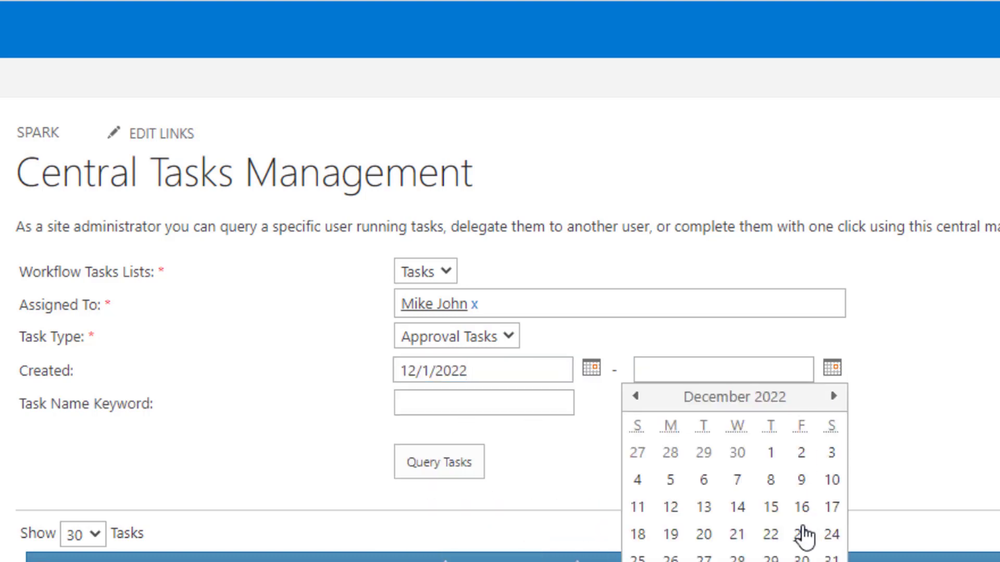
click(800, 534)
click(440, 398)
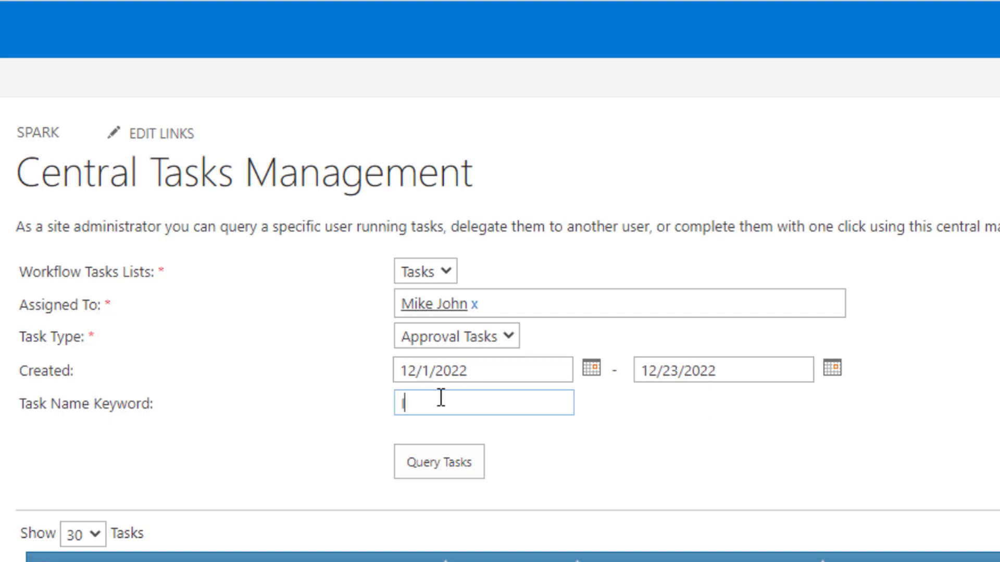
text(IT)
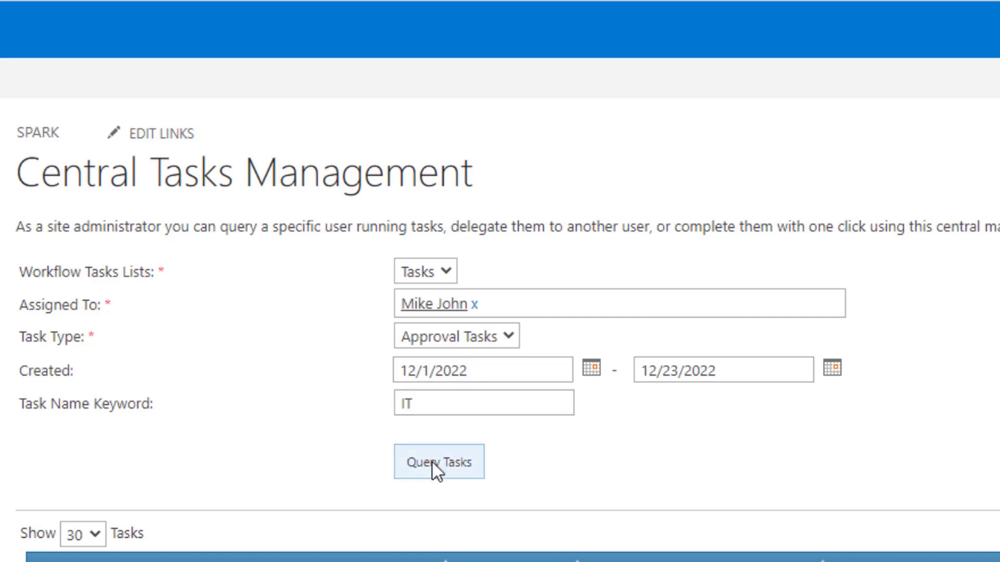
click(436, 466)
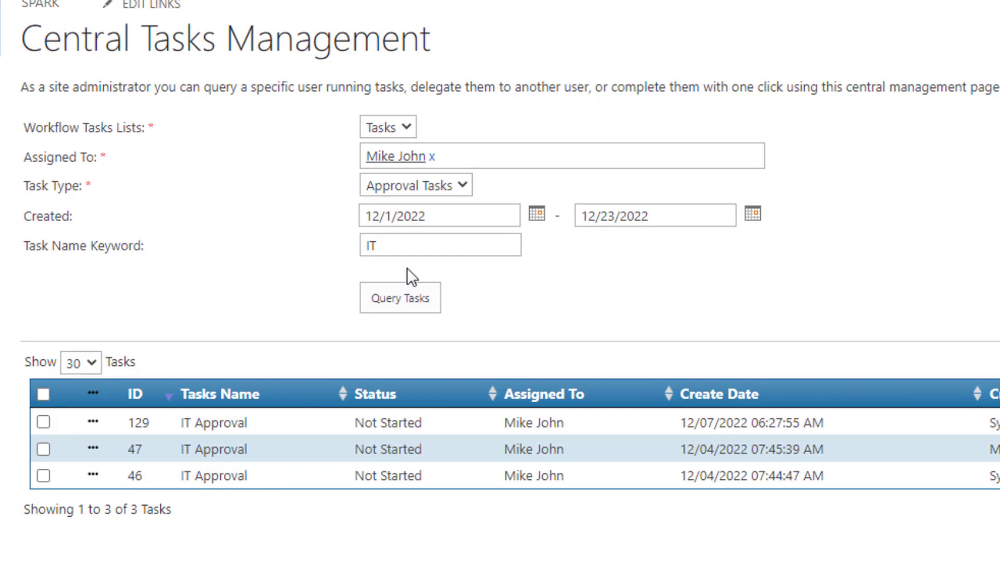
Drop the IT keyword to list four approval tasks, then select all for bulk operations
double_click(414, 245)
key(BackSpace)
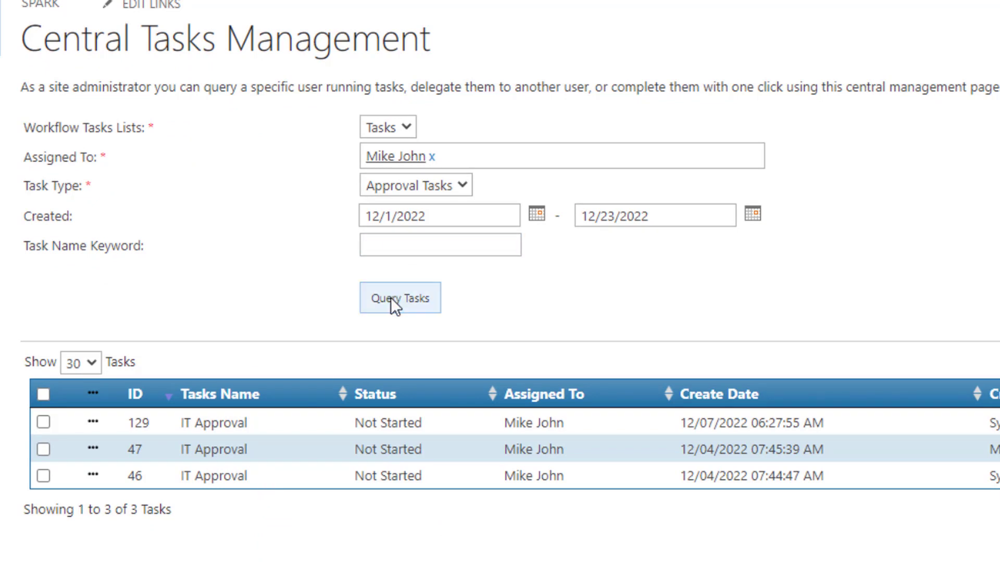
click(391, 298)
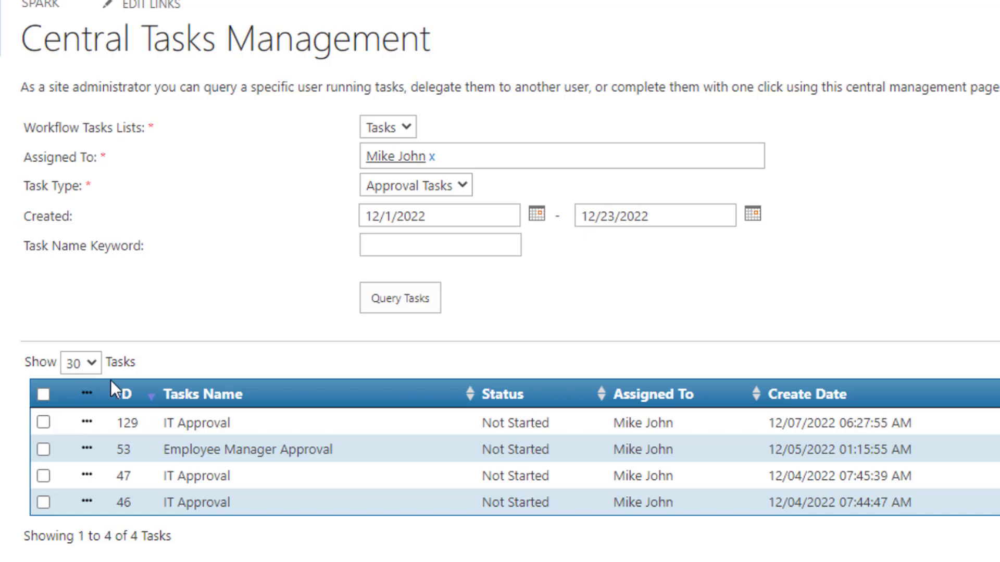
click(43, 395)
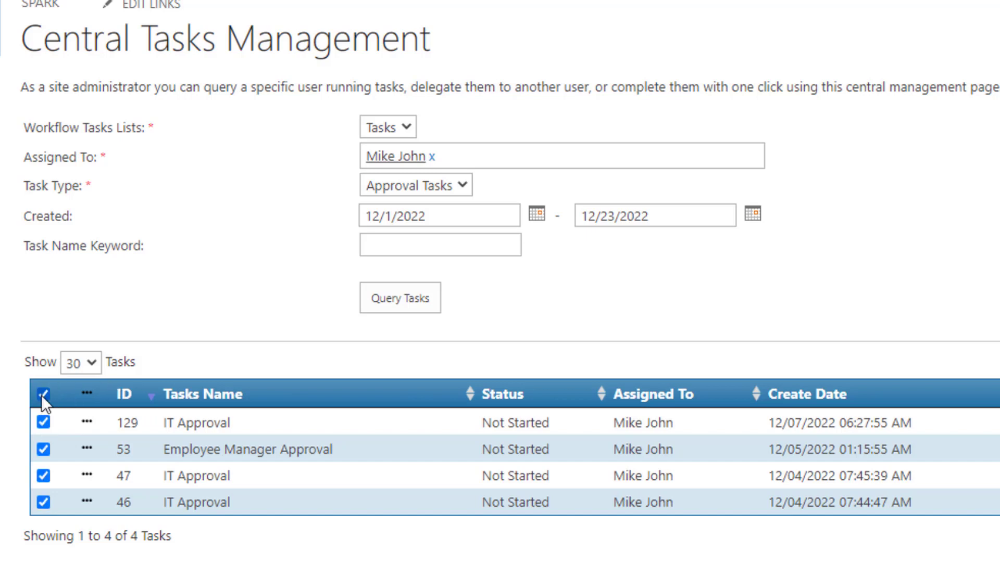
click(88, 399)
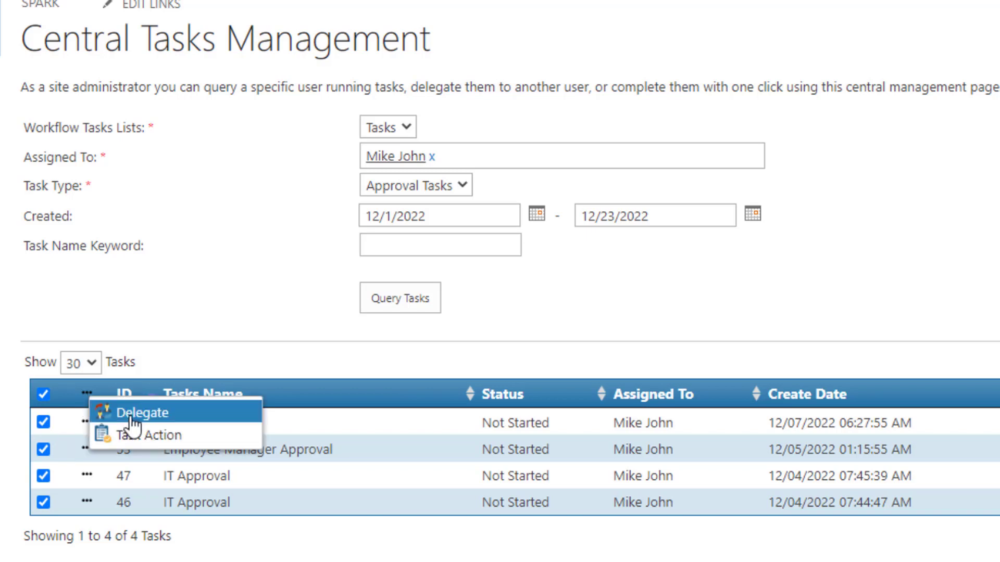
Delegate the four selected approval tasks to the chosen delegate with reason 'Done'
click(133, 422)
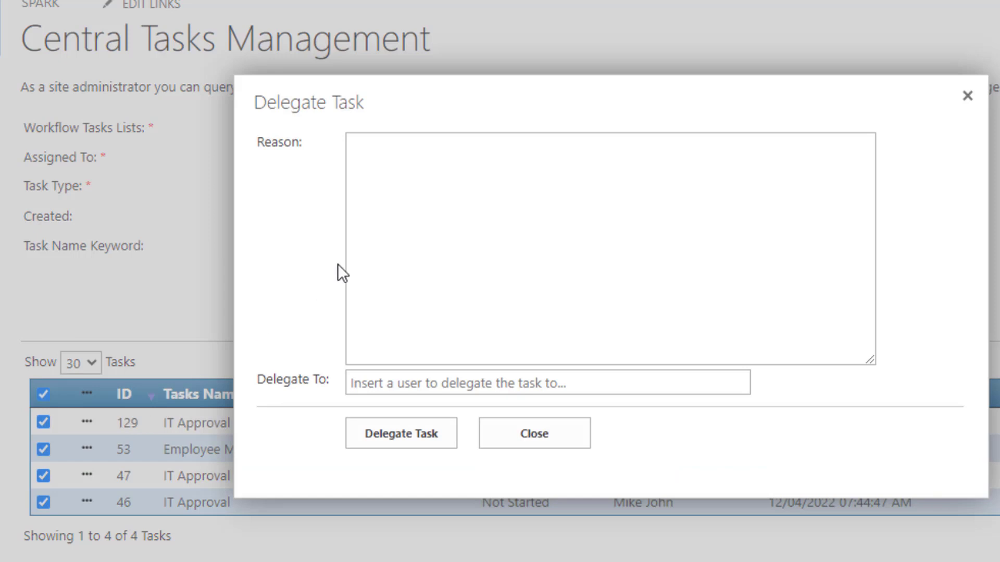
click(395, 261)
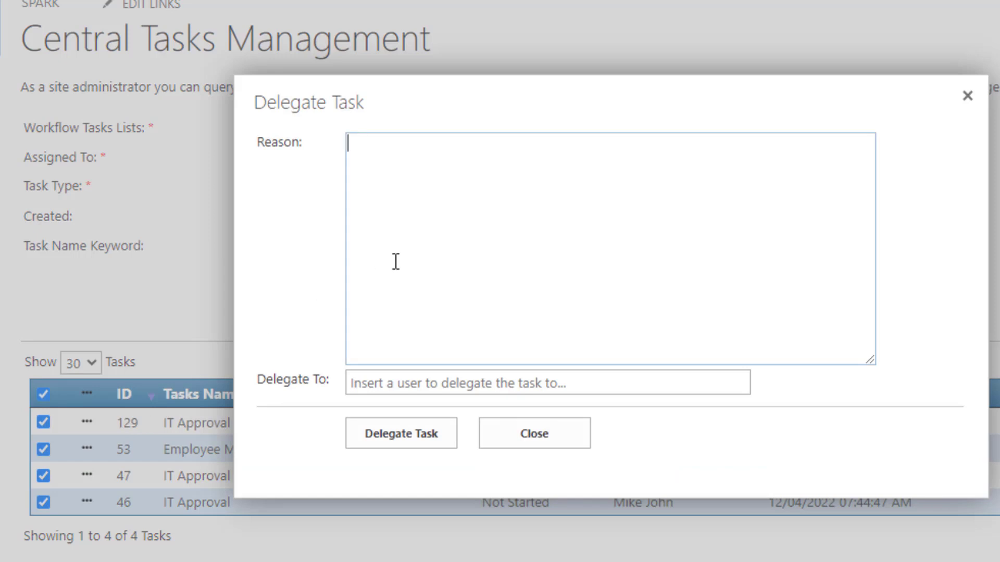
text(Done)
click(413, 385)
text(j)
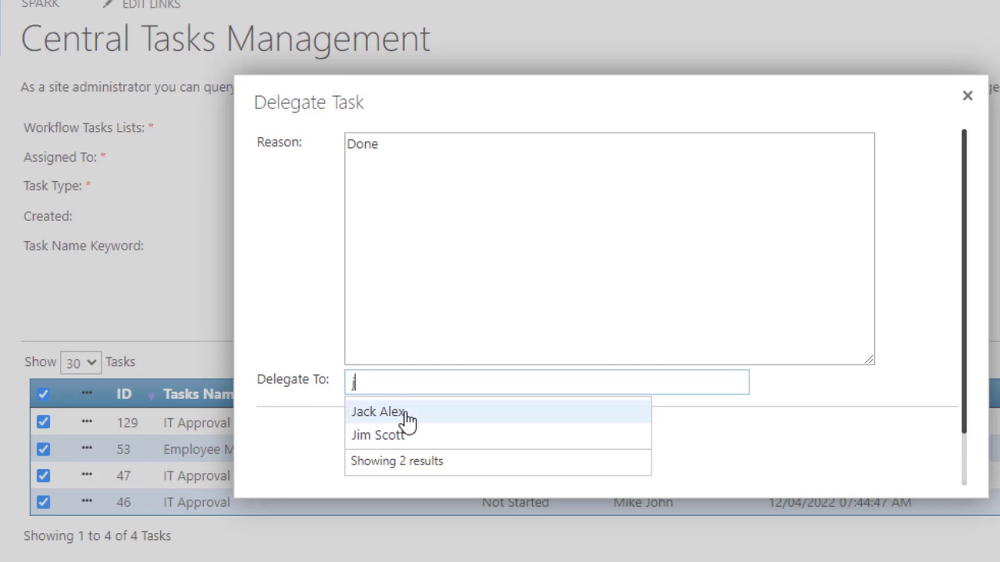
click(407, 415)
click(432, 391)
click(437, 399)
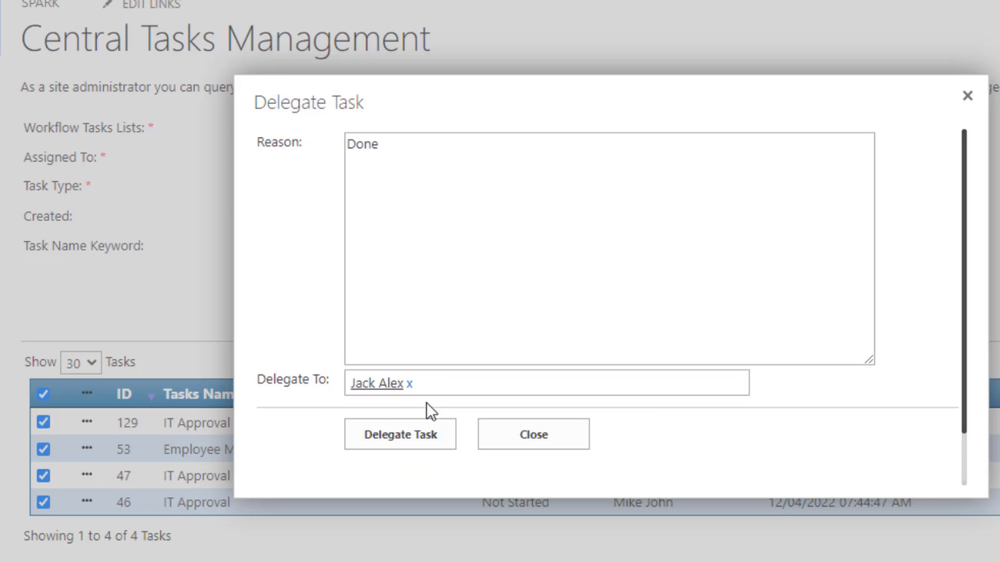
click(396, 432)
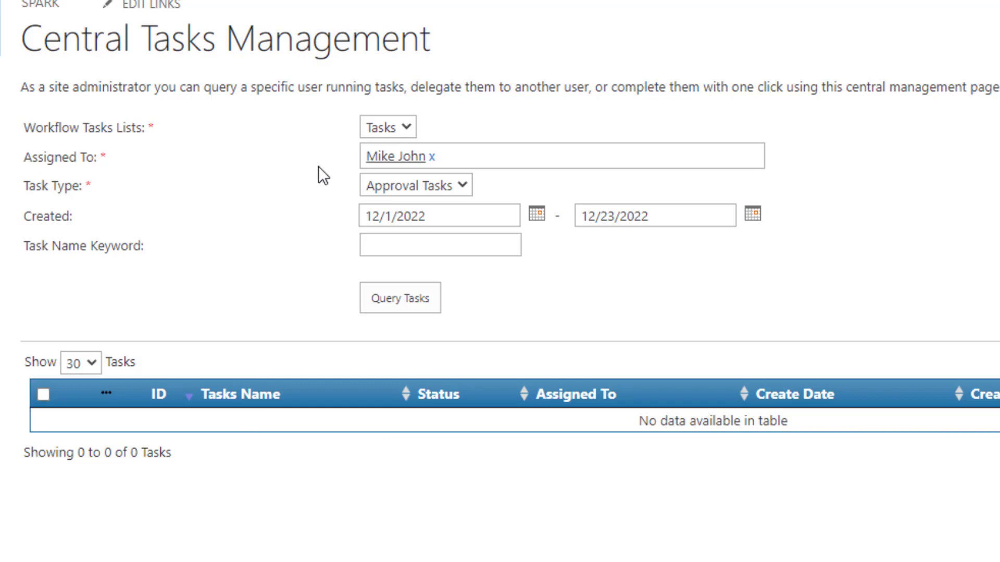
Query the delegate's four approval tasks, select them all, and open the Task Action approval form
click(432, 156)
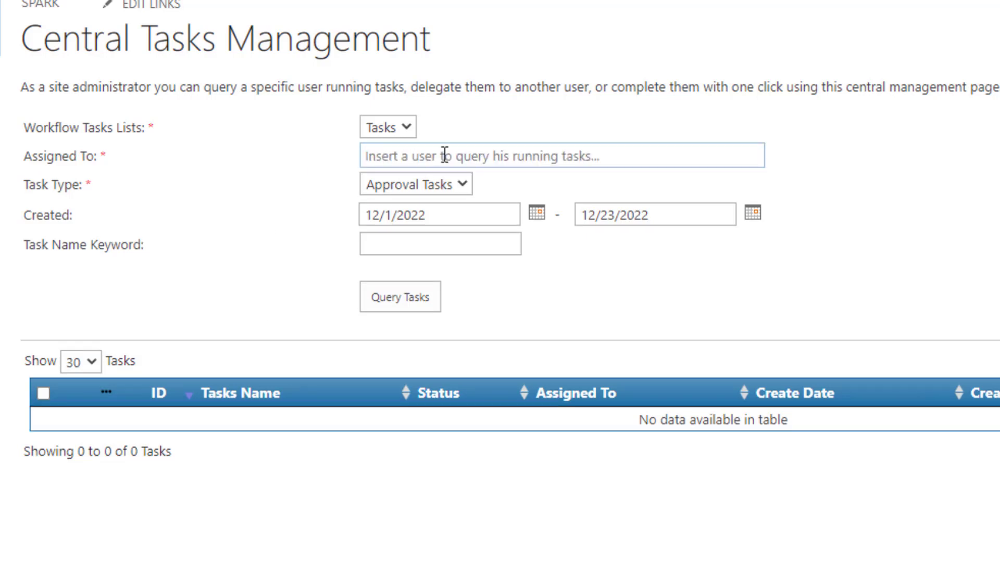
text(ja)
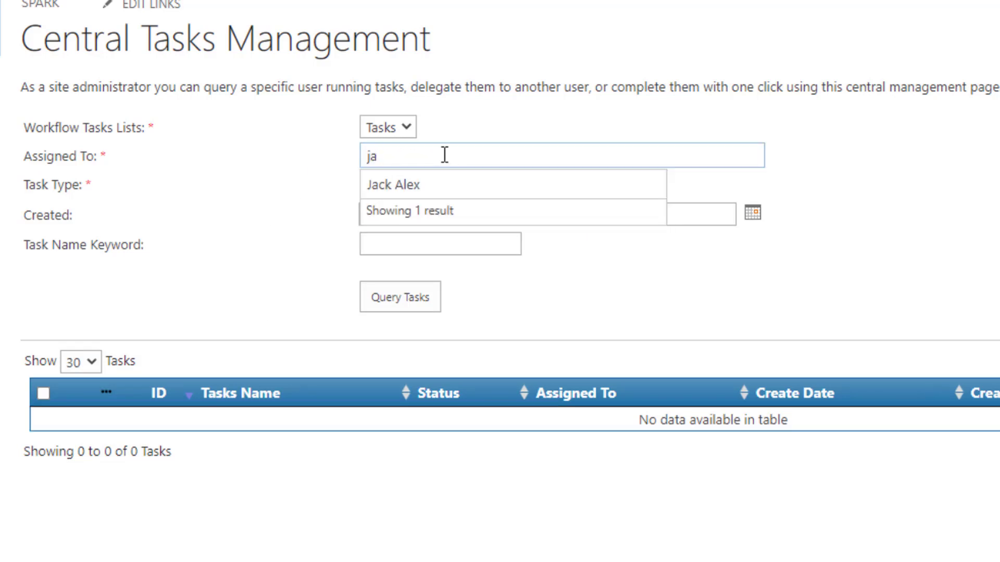
click(433, 188)
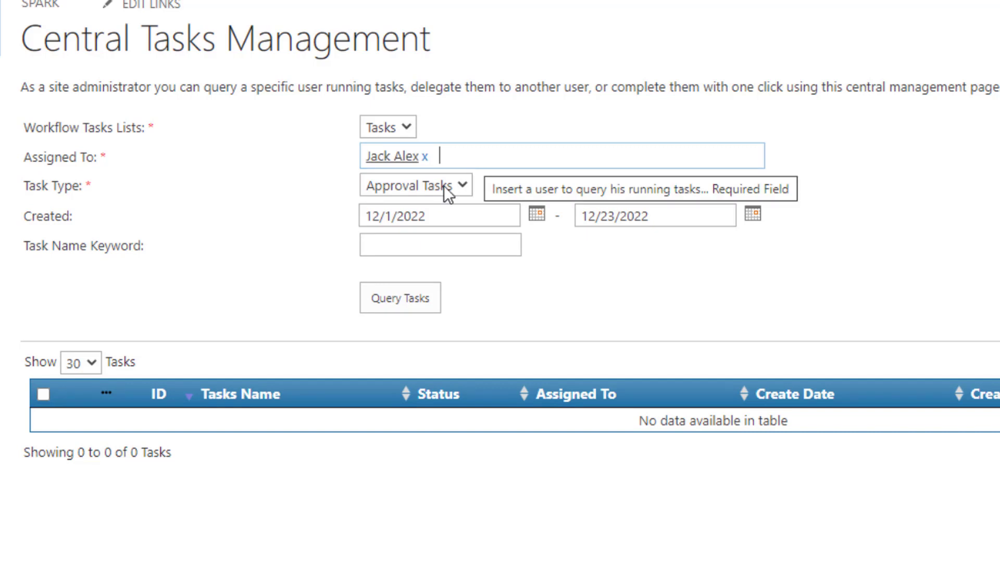
click(405, 299)
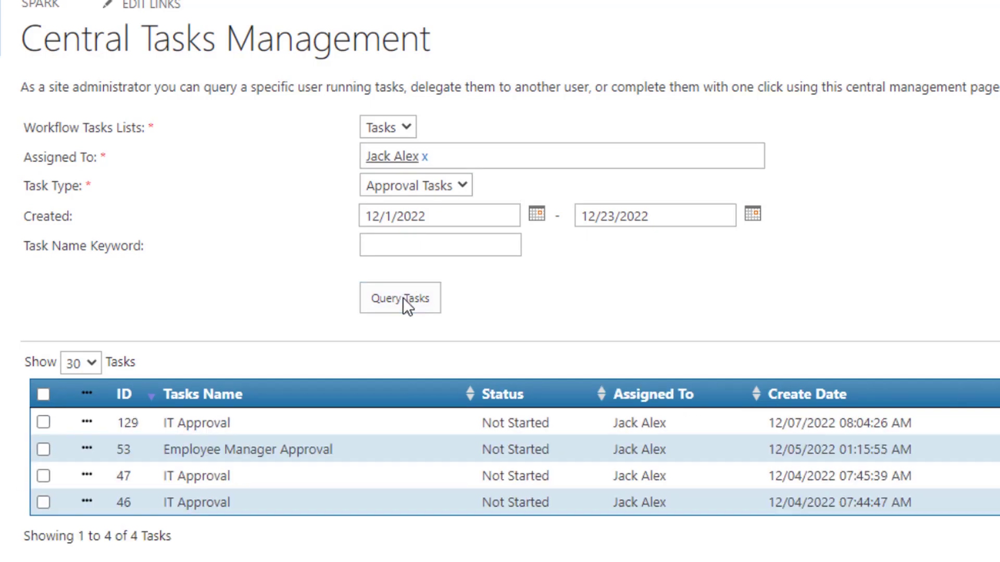
click(43, 396)
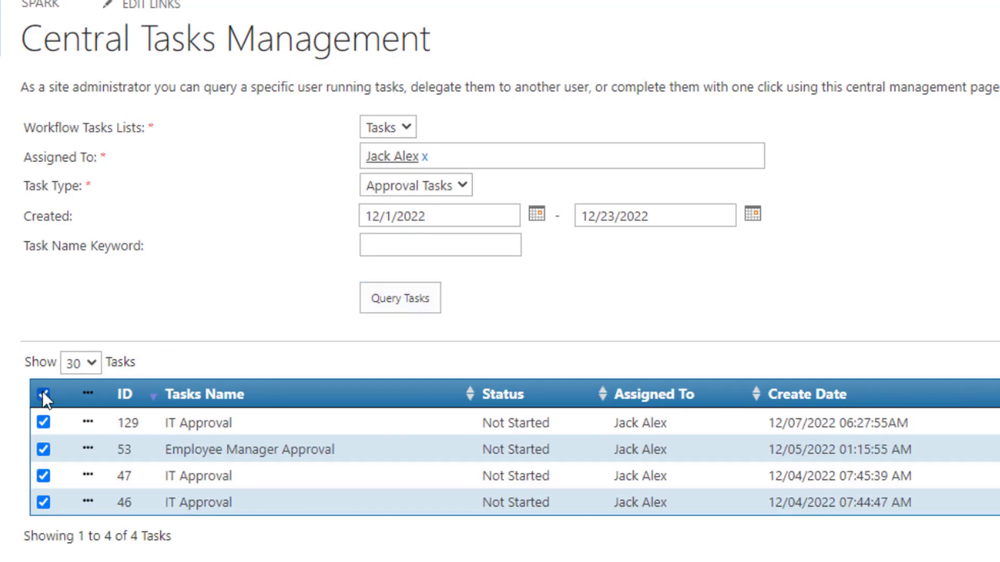
click(88, 395)
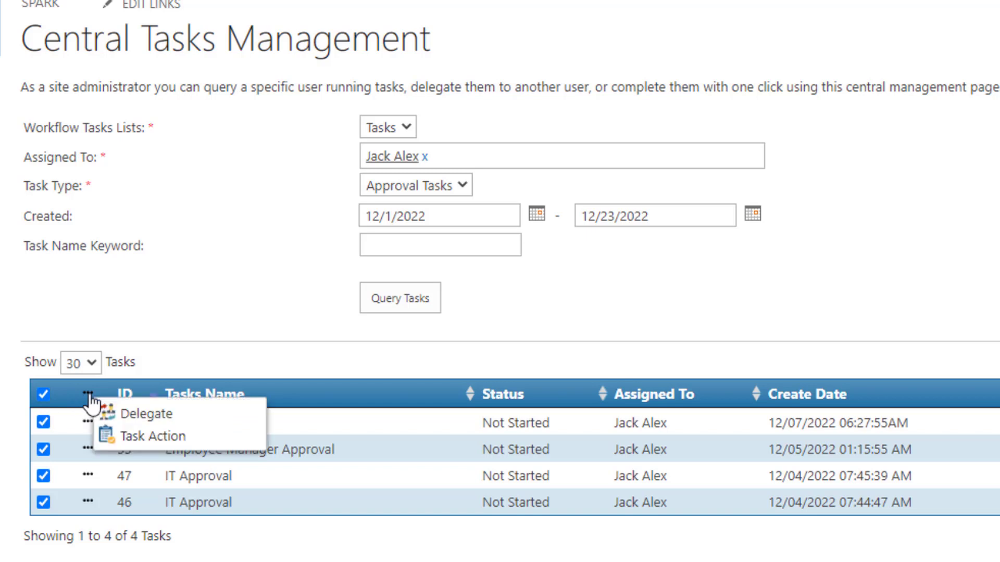
click(152, 437)
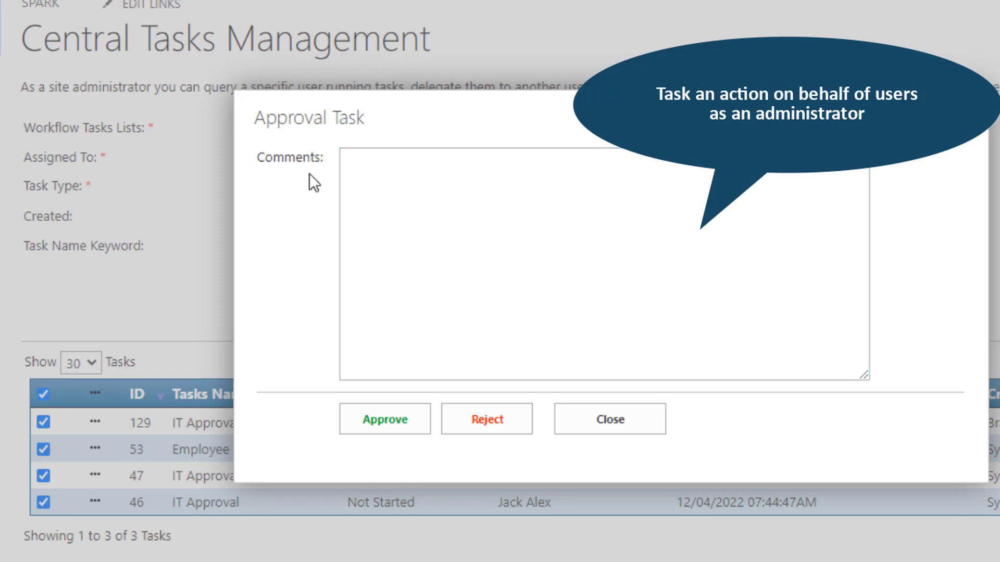
Approve the four selected tasks with the comment 'Done'
click(364, 161)
text(Done)
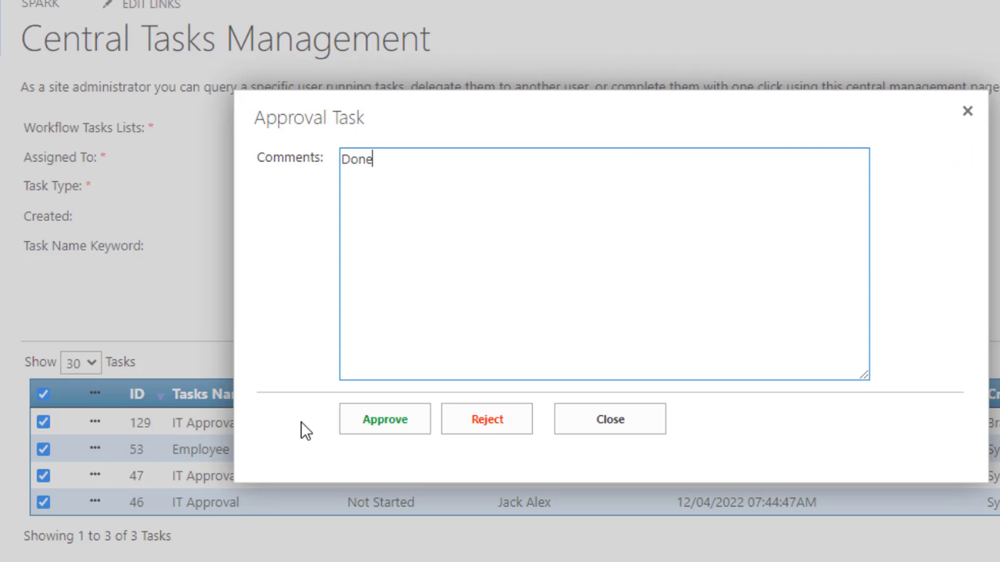
click(383, 419)
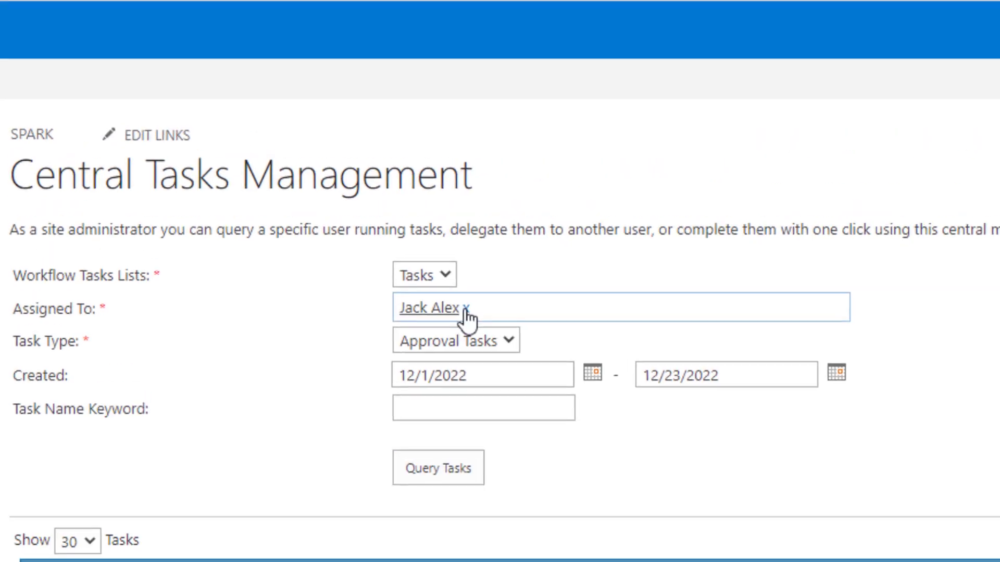
Query the reviewer's running Review Tasks instead of approval tasks
click(467, 309)
text(sa)
click(444, 340)
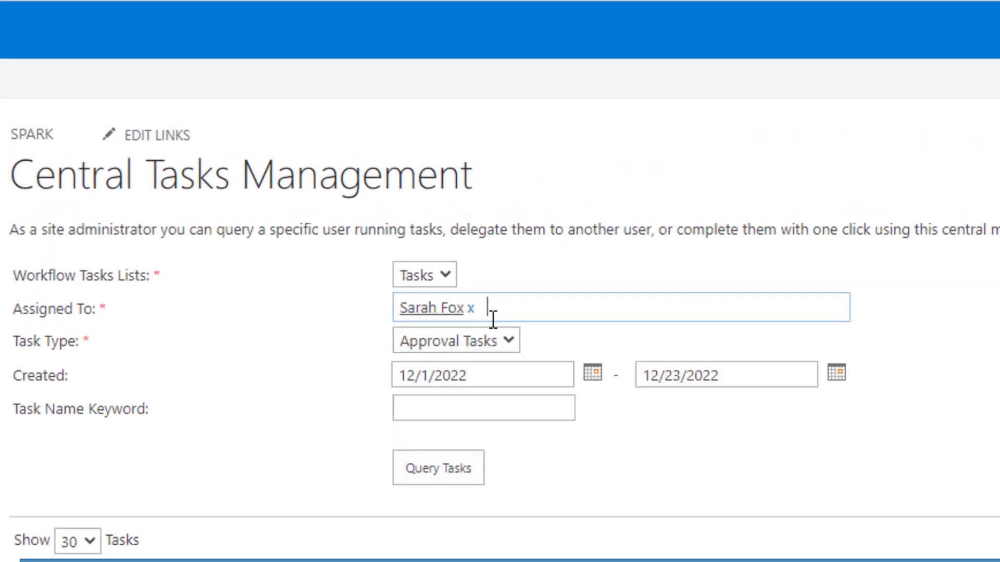
click(516, 342)
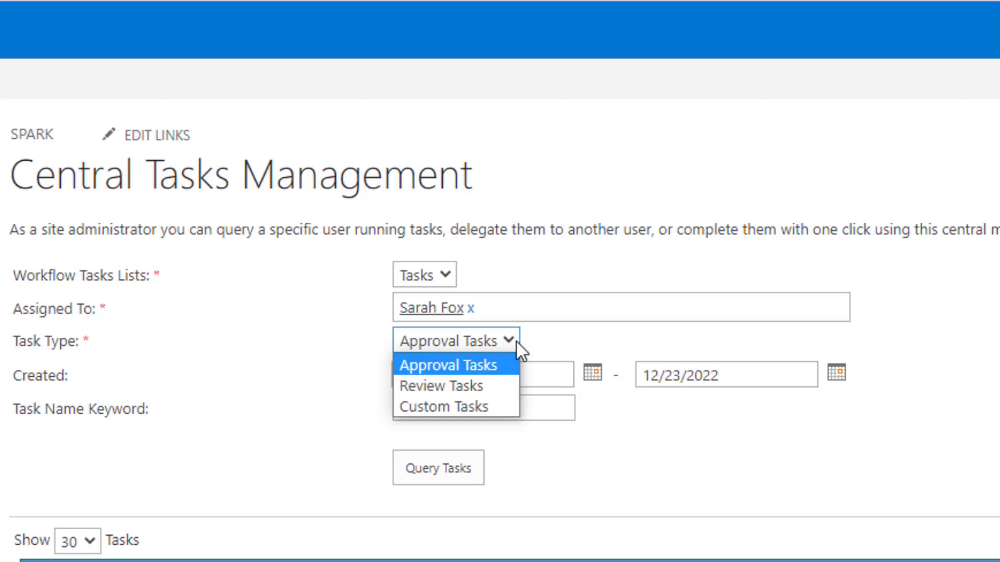
click(424, 385)
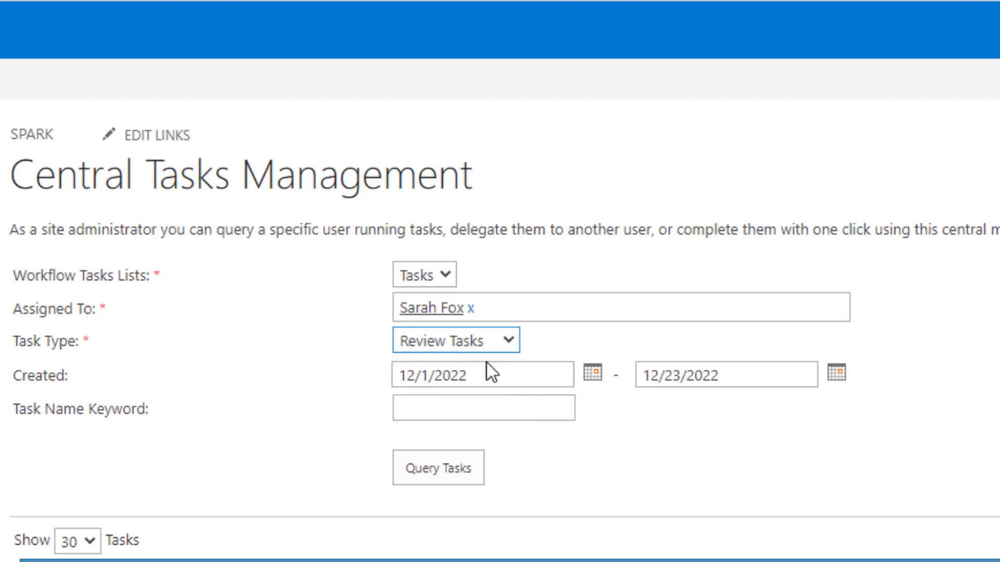
click(451, 468)
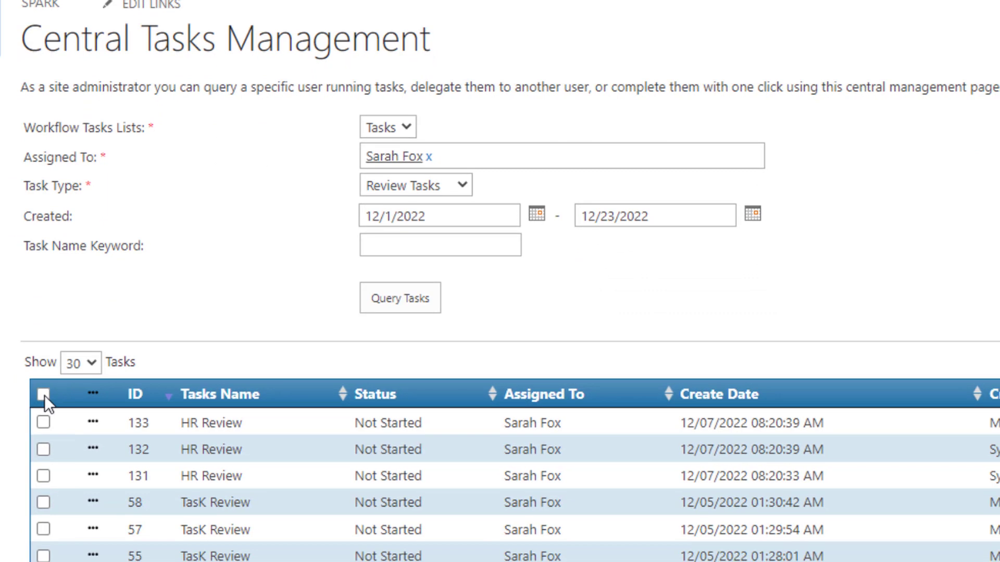
Select all listed review tasks and complete them via Task Action with comment 'Done'
click(44, 395)
click(92, 393)
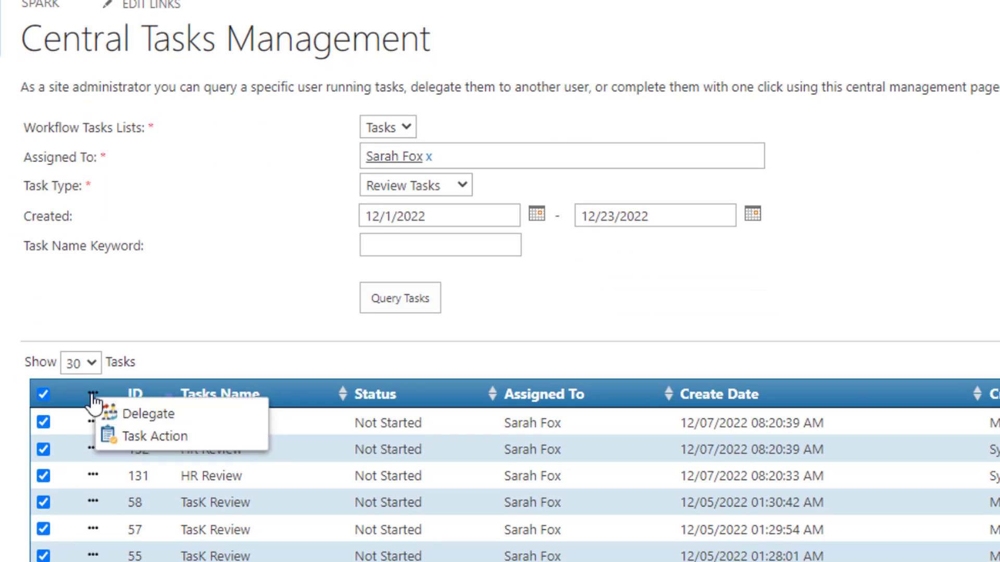
click(145, 440)
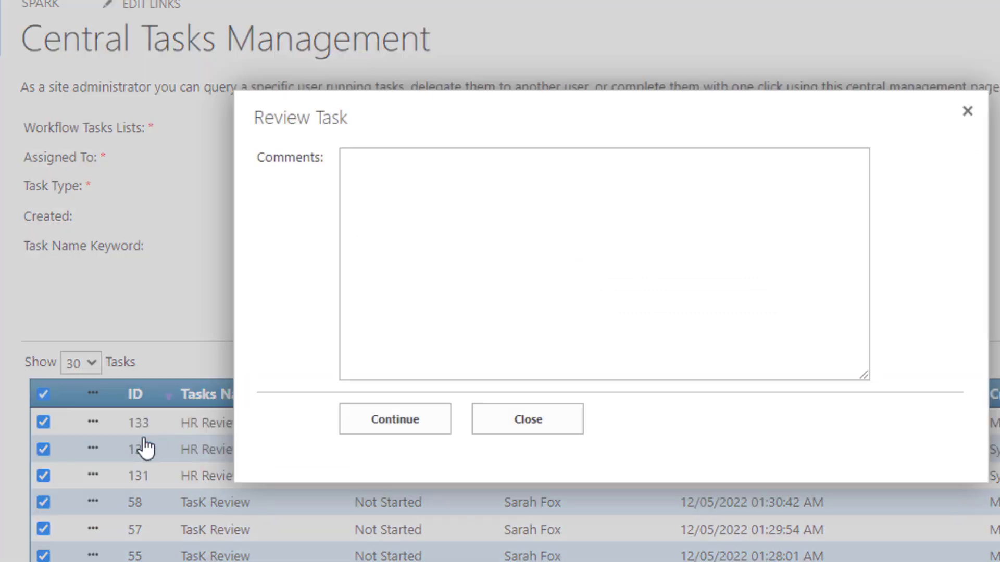
click(378, 190)
text(Done)
click(392, 424)
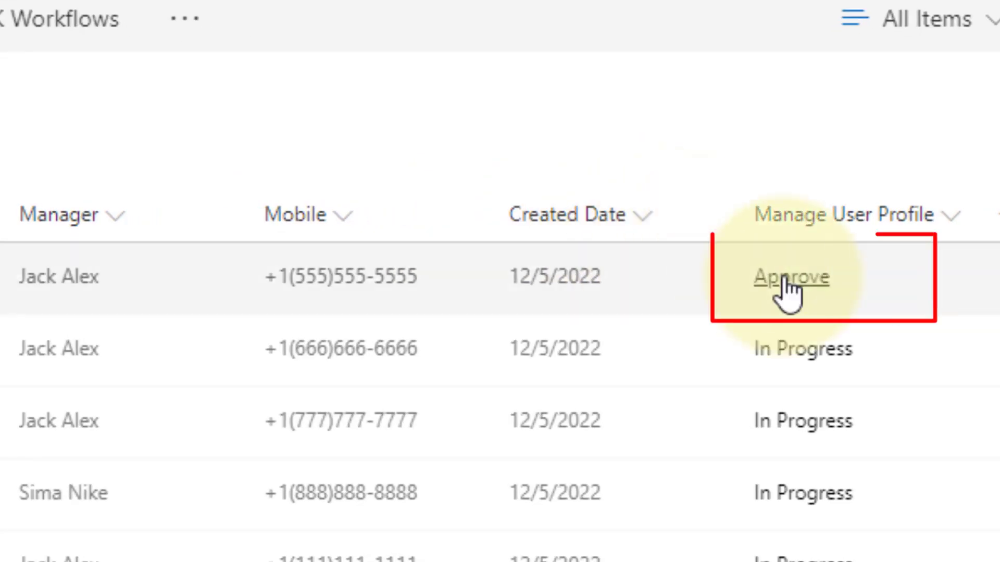
Open the first profile request's Approve workflow status link
click(785, 282)
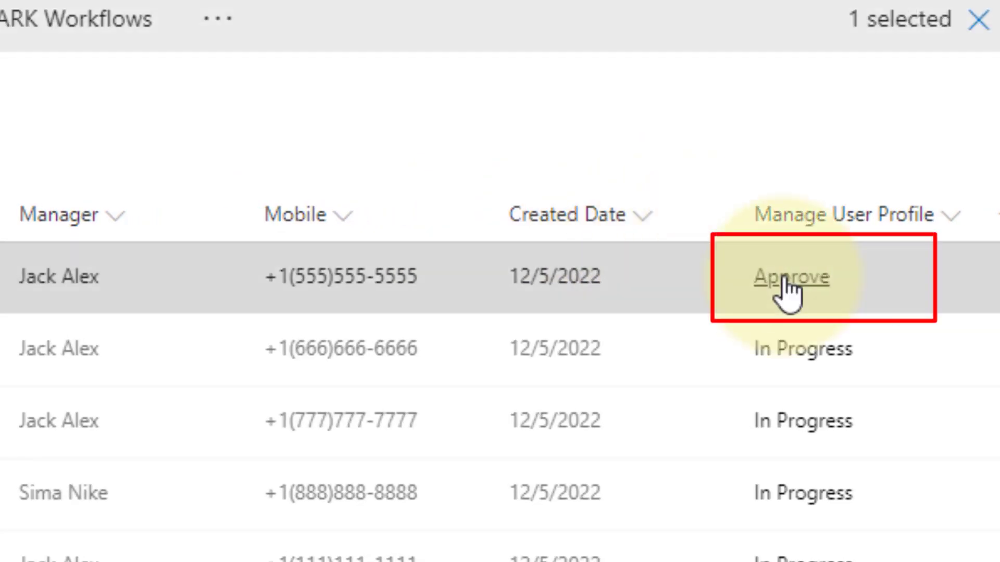